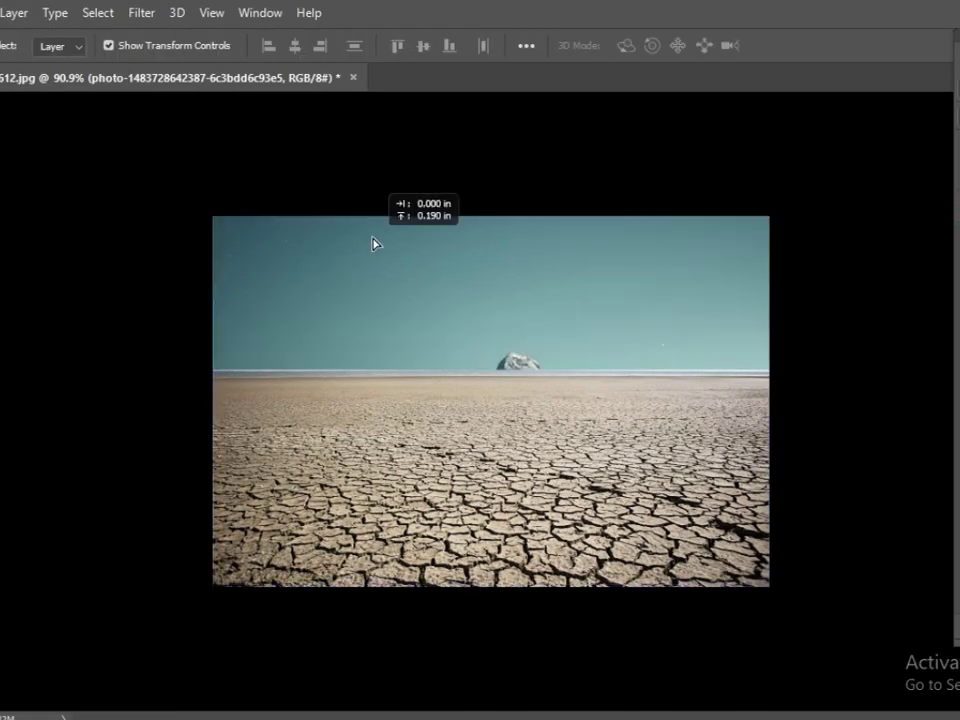
# Step: Position the mountain layer above the cracked desert ground
pyautogui.moveTo(375, 242); pyautogui.dragTo(399, 270)
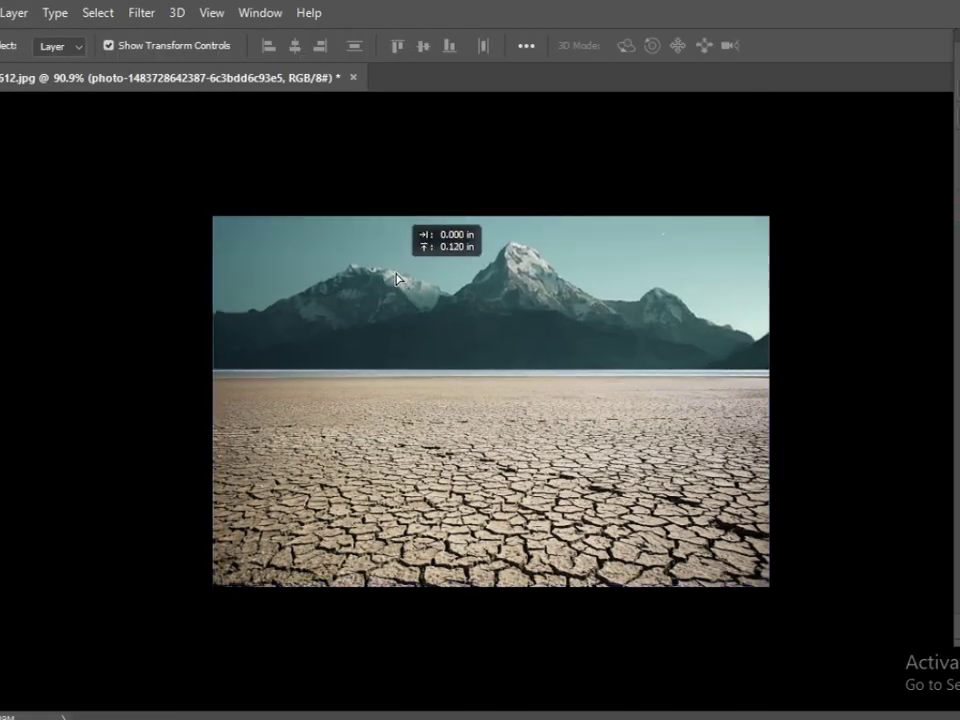
pyautogui.press('e')
pyautogui.click(493, 304)
pyautogui.scroll(3, 430, 366)
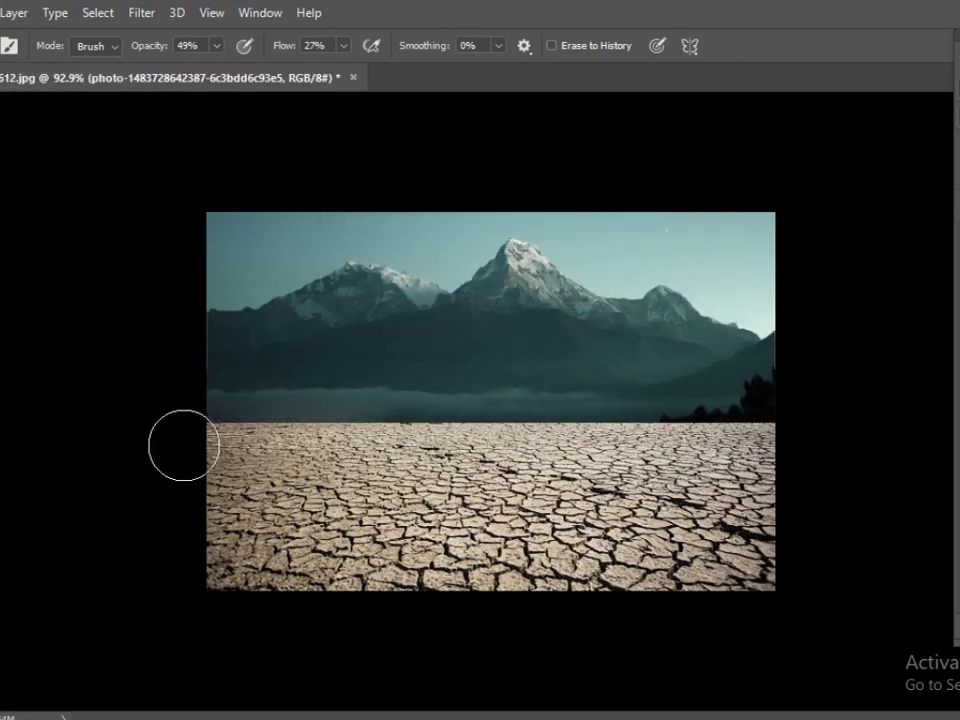
pyautogui.moveTo(361, 318); pyautogui.dragTo(343, 334)
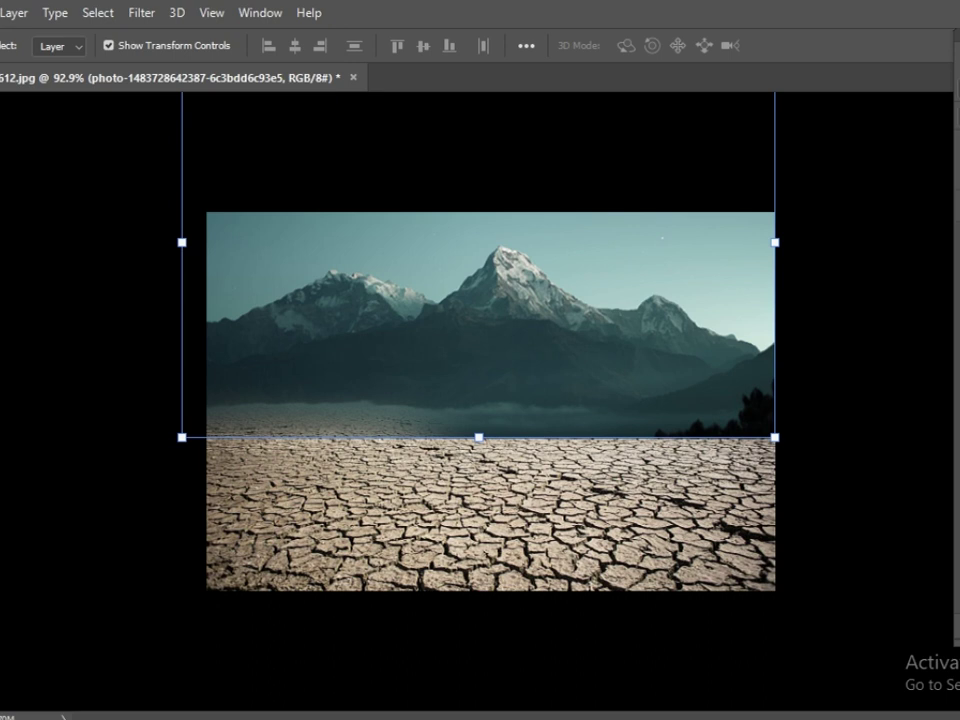
# Step: Trace the horizon seam with a Pen path and erase it through the selection
pyautogui.press('p')
pyautogui.click(197, 370)
pyautogui.hotkey('ctrl', 'Return')
pyautogui.press('e')
pyautogui.moveTo(484, 446); pyautogui.dragTo(807, 403)
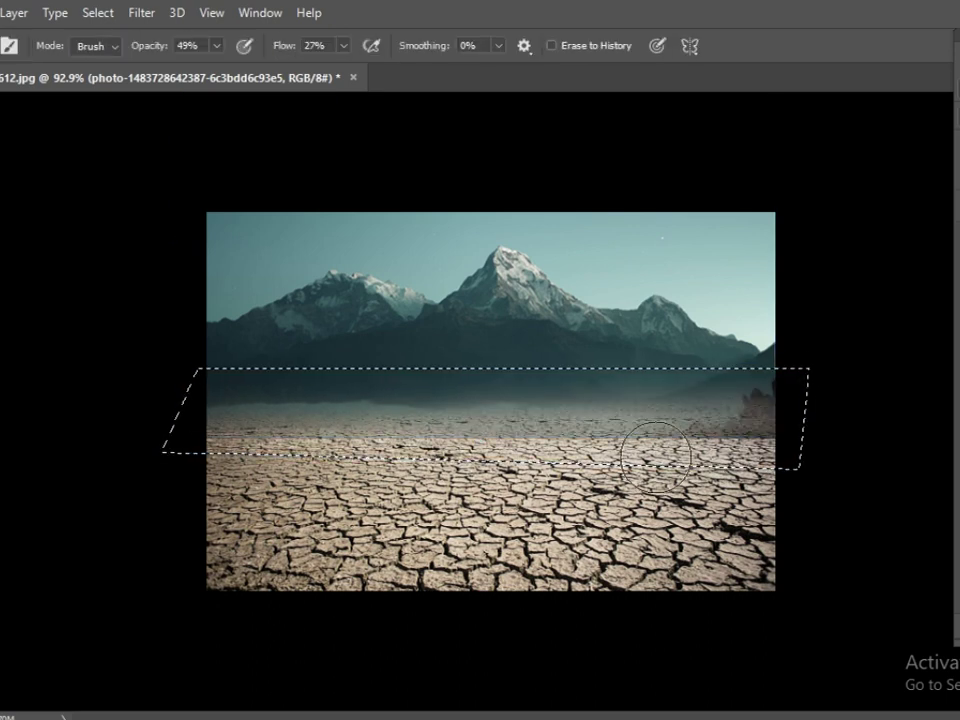
pyautogui.hotkey('ctrl', 'd')
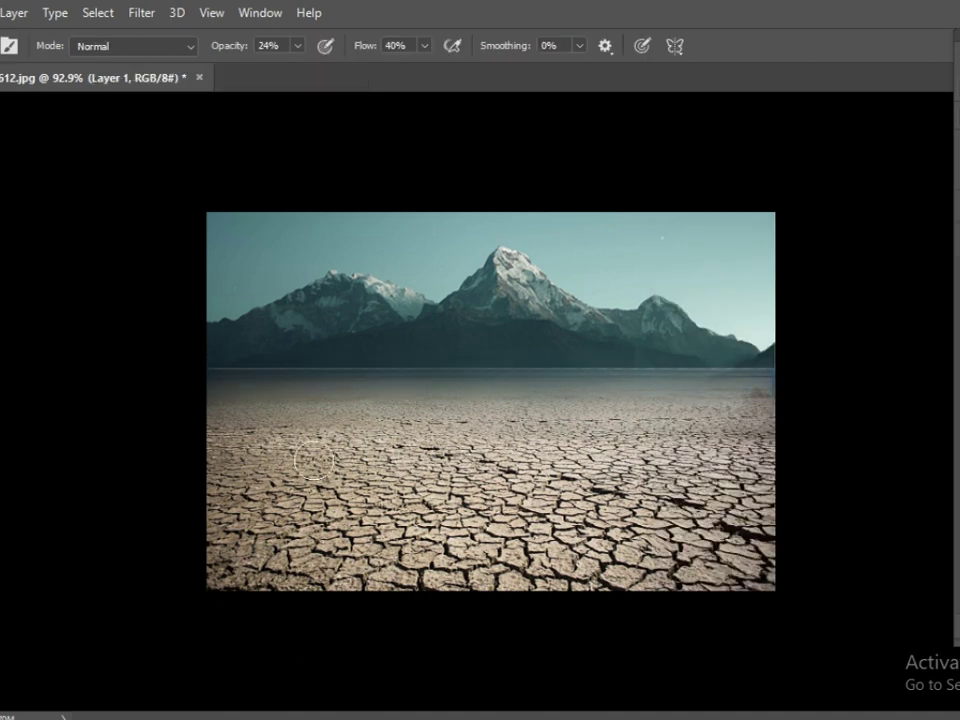
pyautogui.scroll(-1, 174, 379)
pyautogui.scroll(-1, 244, 390)
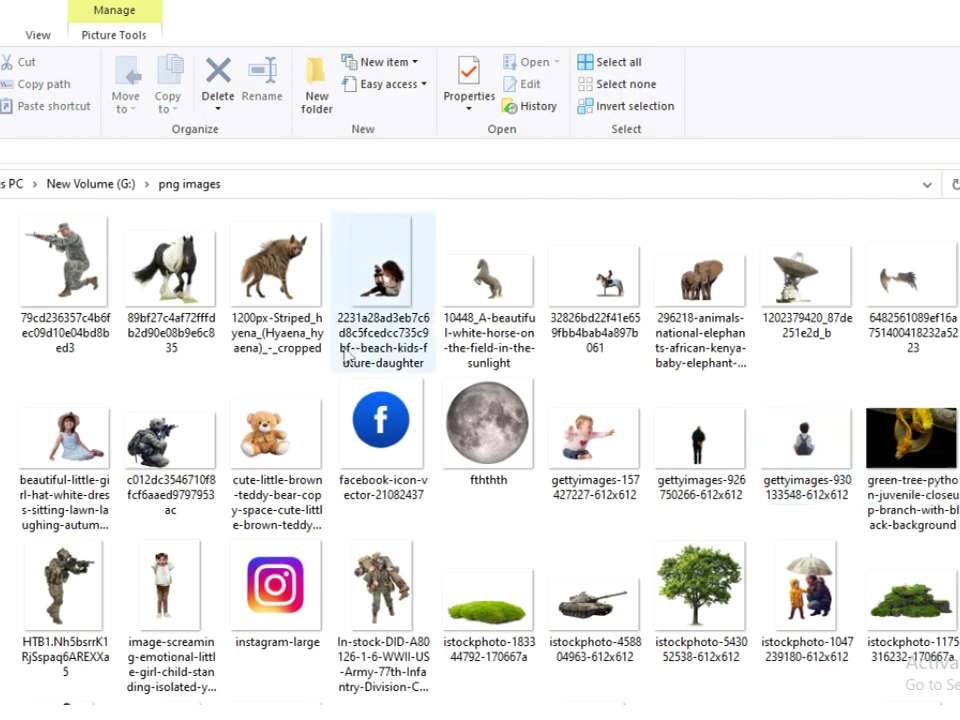
pyautogui.scroll(-2, 346, 356)
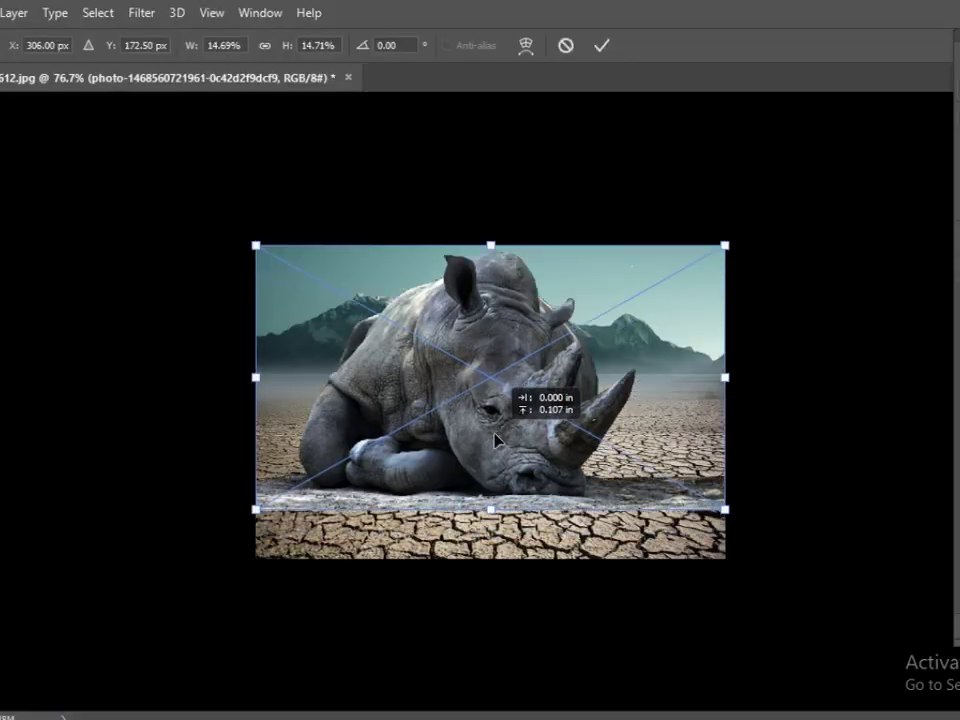
# Step: Shrink the rhino and trace the leftover ground patch under it into a selection
pyautogui.moveTo(724, 244); pyautogui.dragTo(646, 267)
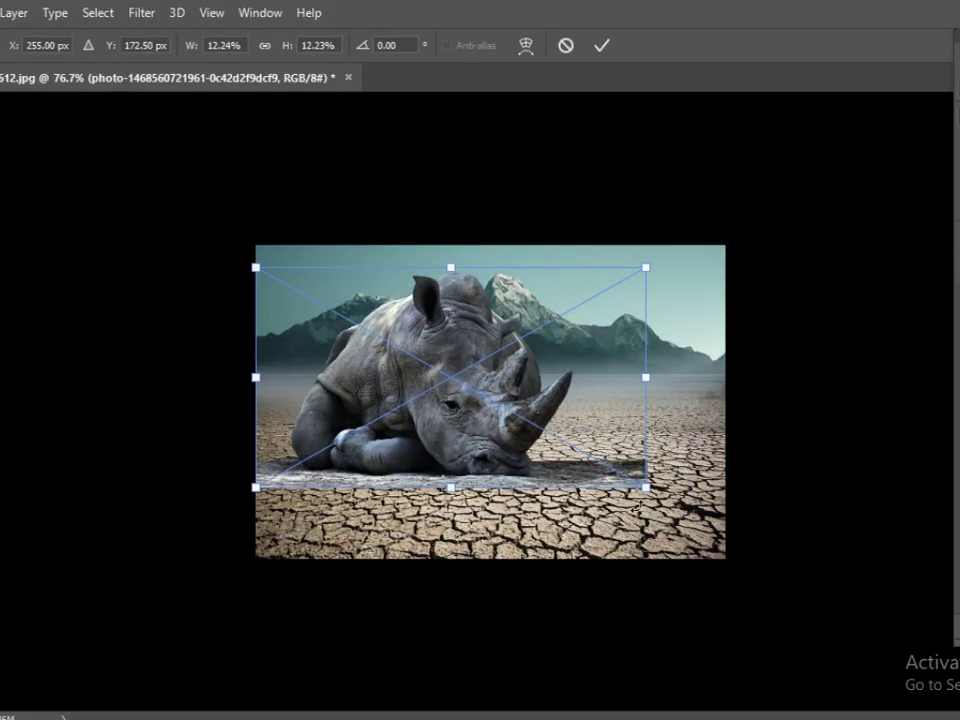
pyautogui.press('Return')
pyautogui.press('p')
pyautogui.scroll(3, 231, 433)
pyautogui.scroll(2, 79, 510)
pyautogui.click(67, 474)
pyautogui.click(161, 513)
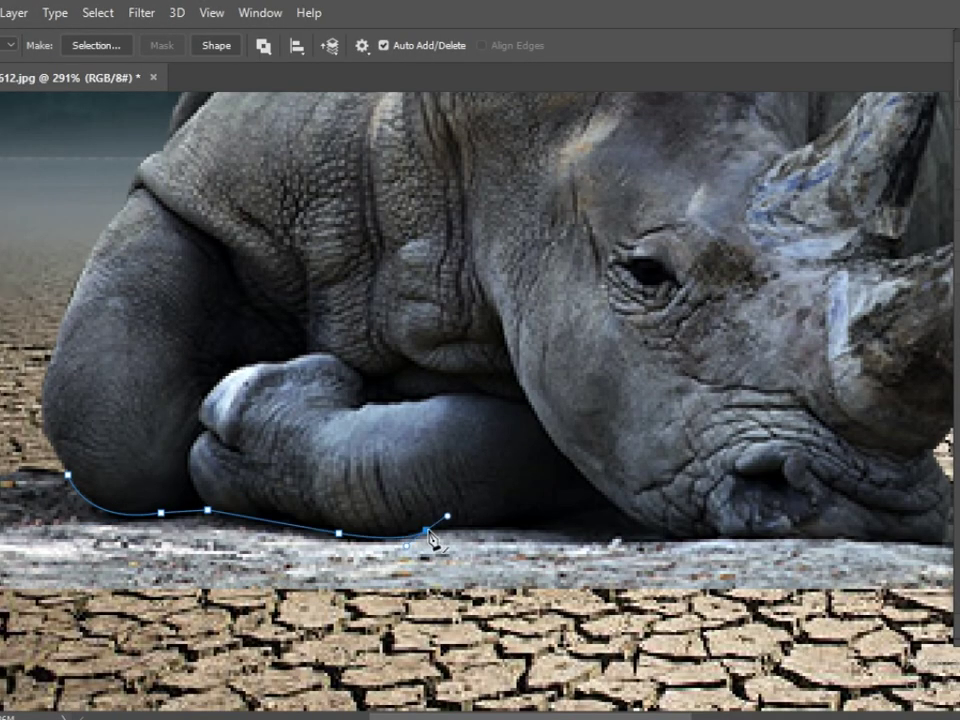
pyautogui.hscroll(5, 678, 548)
pyautogui.scroll(-2, 700, 500)
pyautogui.click(800, 461)
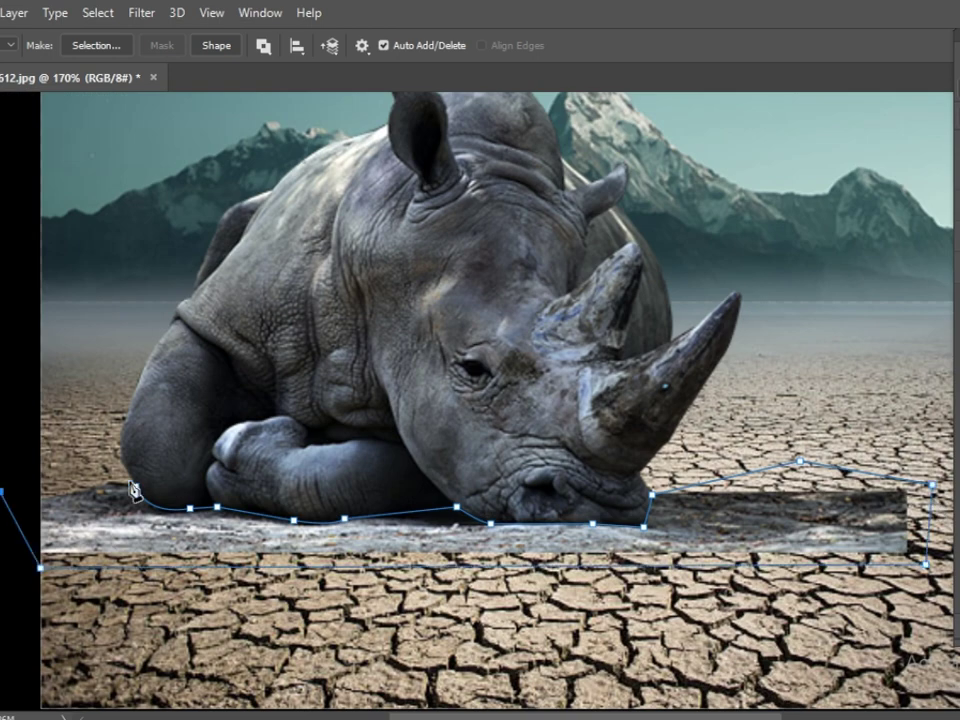
pyautogui.hotkey('ctrl', 'Return')
# Step: Erase the ground patch, then add a Levels layer lowering output white
pyautogui.hotkey('ctrl', '-')
pyautogui.press('e')
pyautogui.press('0')
pyautogui.moveTo(140, 515); pyautogui.dragTo(740, 515)
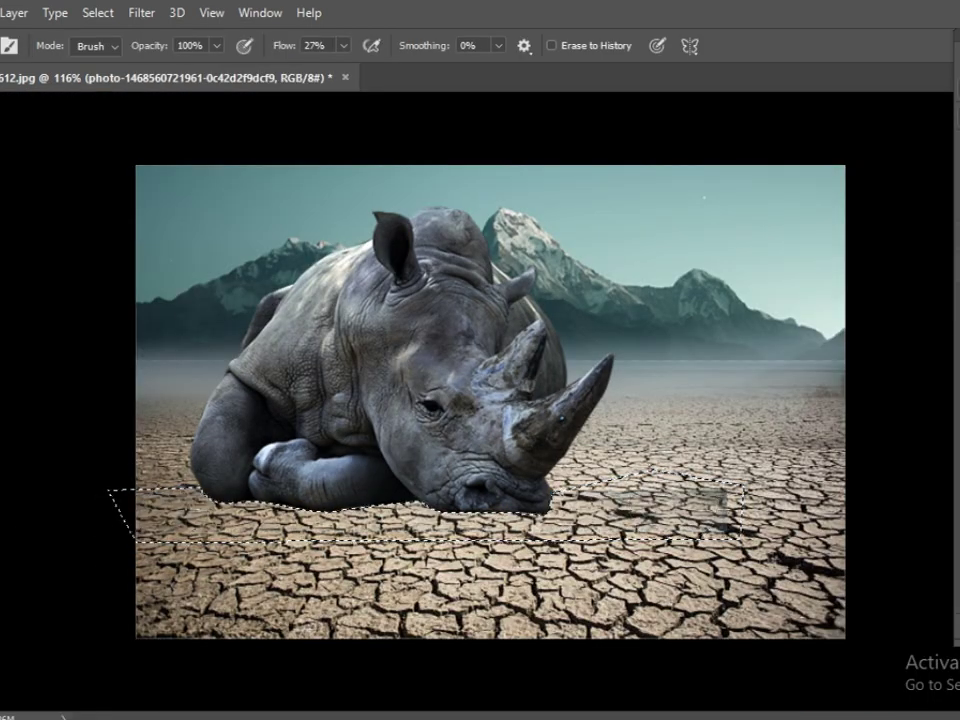
pyautogui.press('v')
pyautogui.hotkey('ctrl', 'd')
pyautogui.scroll(-2, 5, 345)
pyautogui.moveTo(916, 429); pyautogui.dragTo(796, 429)
# Step: Invert the Levels mask and paint it white at 78% over the rhino's leg and muzzle
pyautogui.click(935, 142)
pyautogui.hotkey('ctrl', 'i')
pyautogui.press('b')
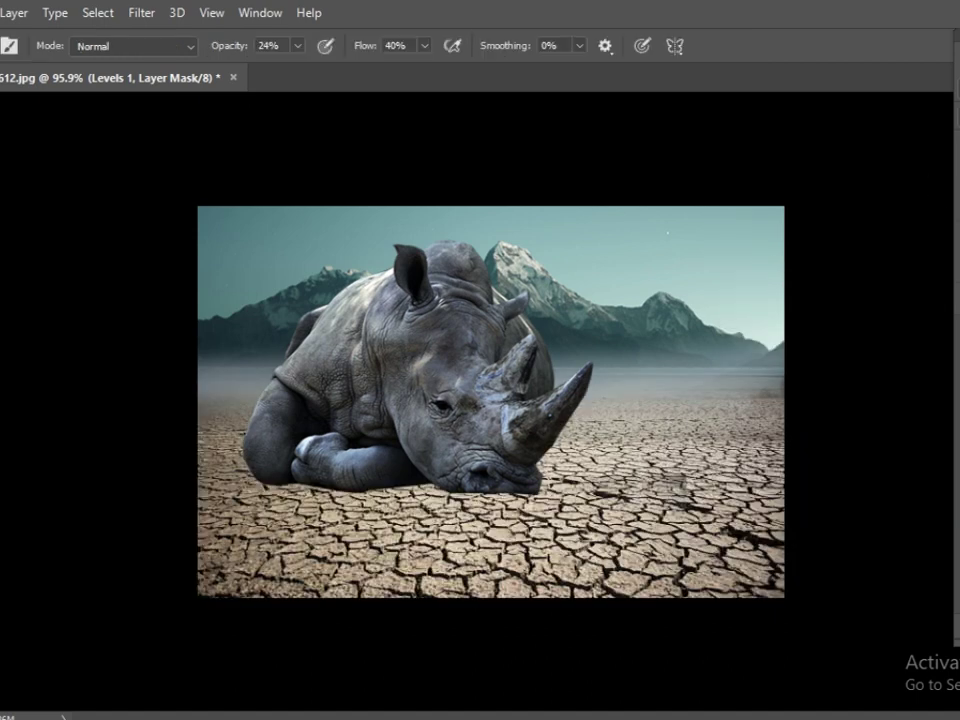
pyautogui.press('7')
pyautogui.press('8')
pyautogui.scroll(3, 502, 508)
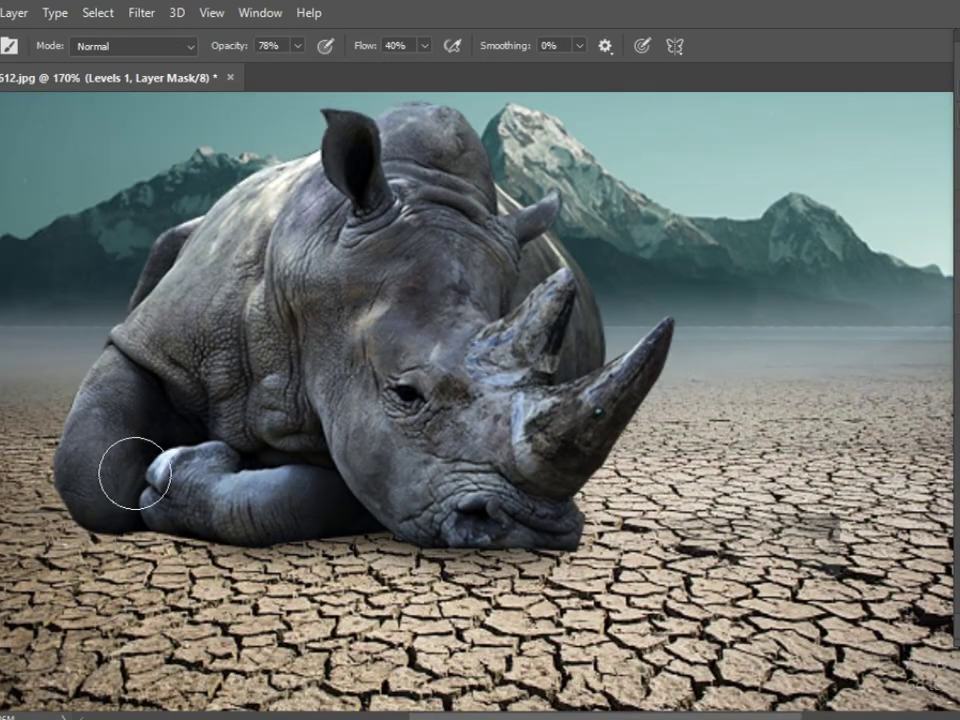
pyautogui.moveTo(135, 473); pyautogui.dragTo(261, 531)
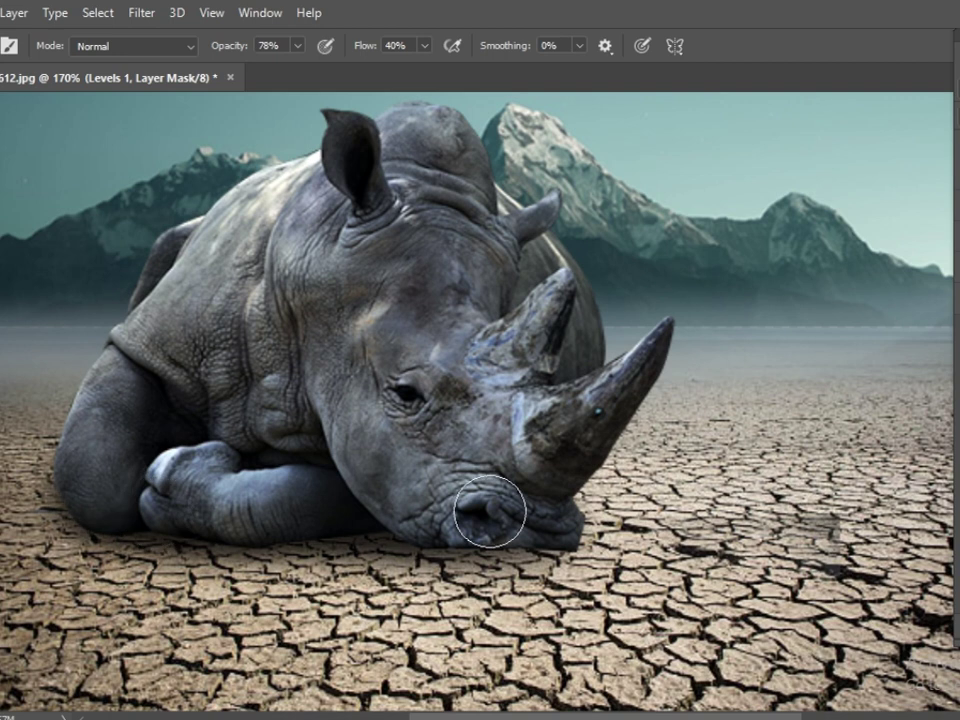
pyautogui.scroll(-5, 216, 499)
pyautogui.scroll(8, 440, 467)
pyautogui.moveTo(297, 45); pyautogui.dragTo(340, 60)
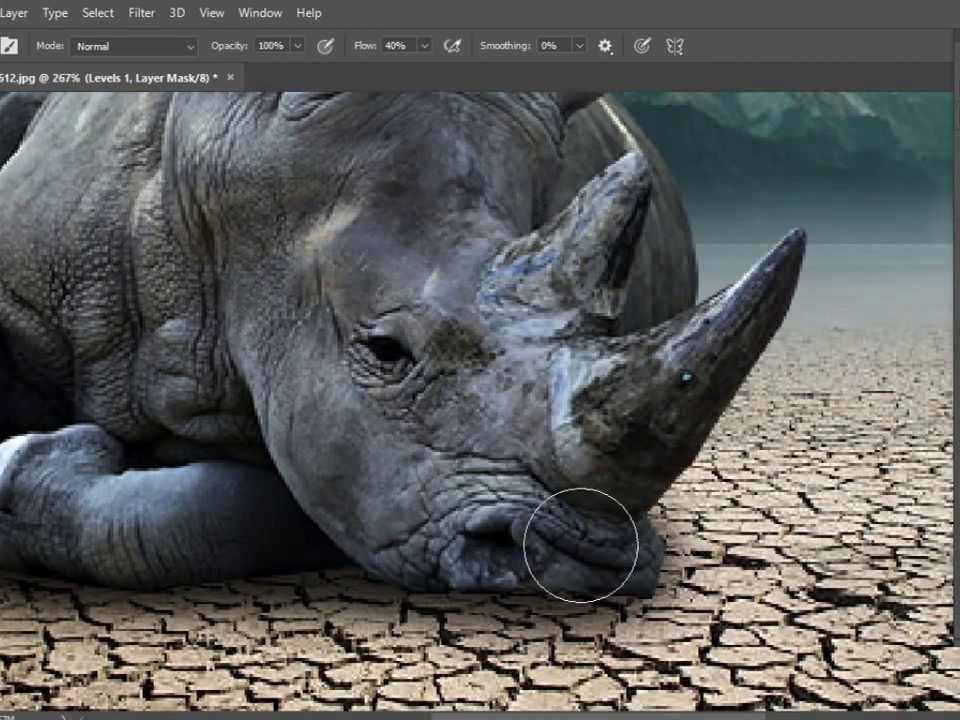
pyautogui.scroll(-3, 274, 484)
pyautogui.scroll(-3, 274, 484)
# Step: With a larger, lower-opacity brush, reveal the darkening on the ground around the rhino's legs
pyautogui.rightClick(60, 111)
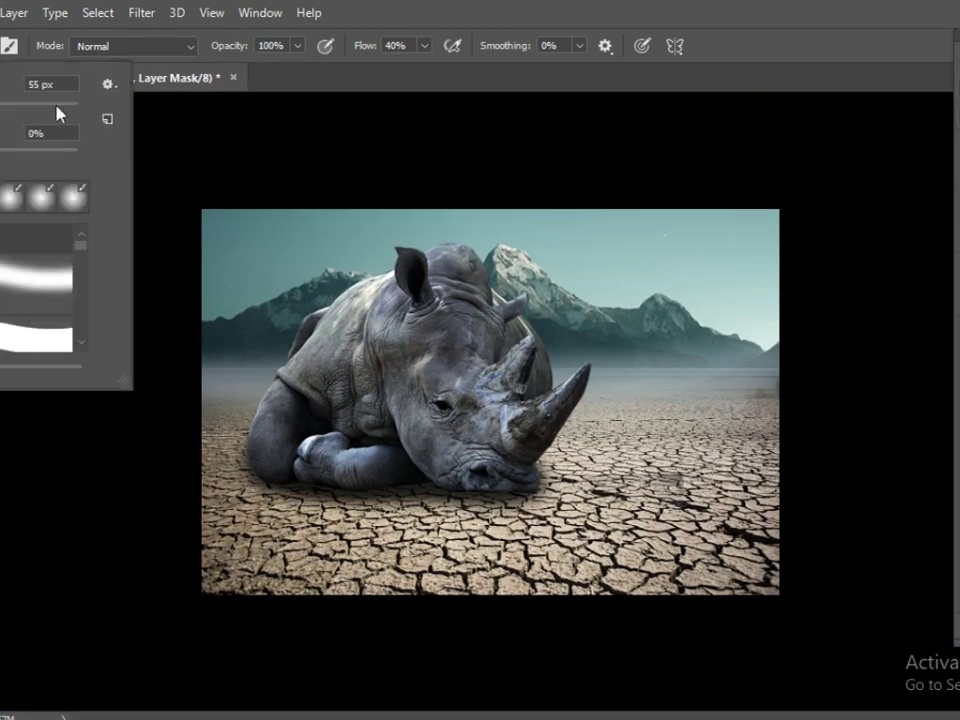
pyautogui.press('6')
pyautogui.press('1')
pyautogui.moveTo(331, 556)
pyautogui.mouseDown()
pyautogui.moveTo(326, 510)
pyautogui.moveTo(675, 643)
pyautogui.mouseUp()
pyautogui.scroll(-1, 343, 615)
pyautogui.scroll(1, 614, 597)
pyautogui.scroll(-2, 491, 402)
pyautogui.scroll(1, 266, 493)
# Step: Set the brush to 100% opacity and flow for painting extra shadow
pyautogui.press('v')
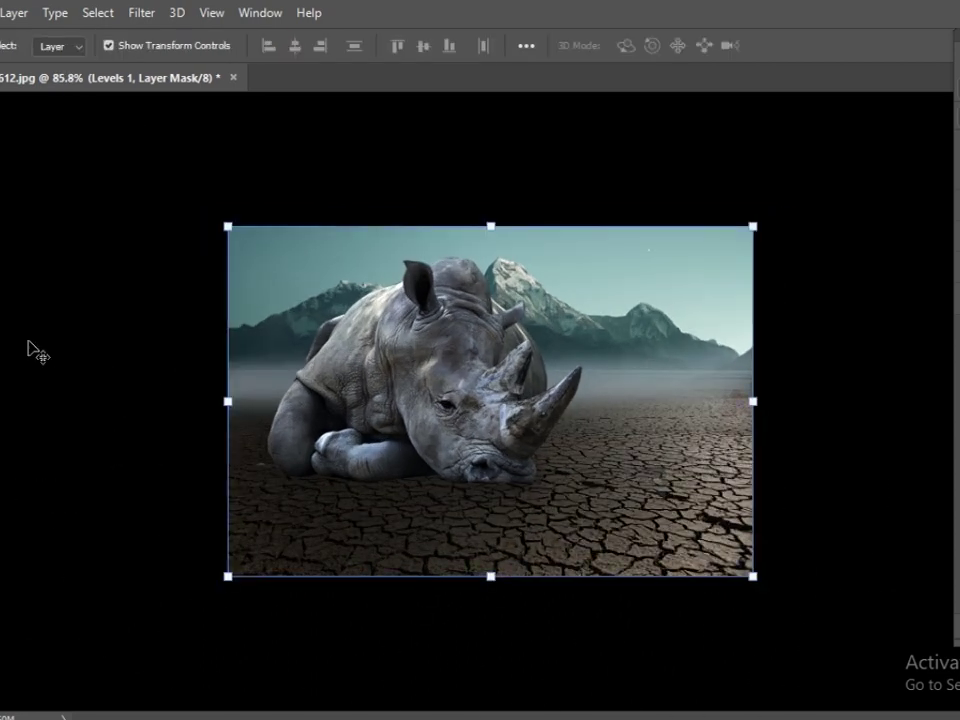
pyautogui.scroll(2, 438, 370)
pyautogui.press('b')
pyautogui.click(297, 45)
pyautogui.moveTo(330, 66); pyautogui.dragTo(431, 86)
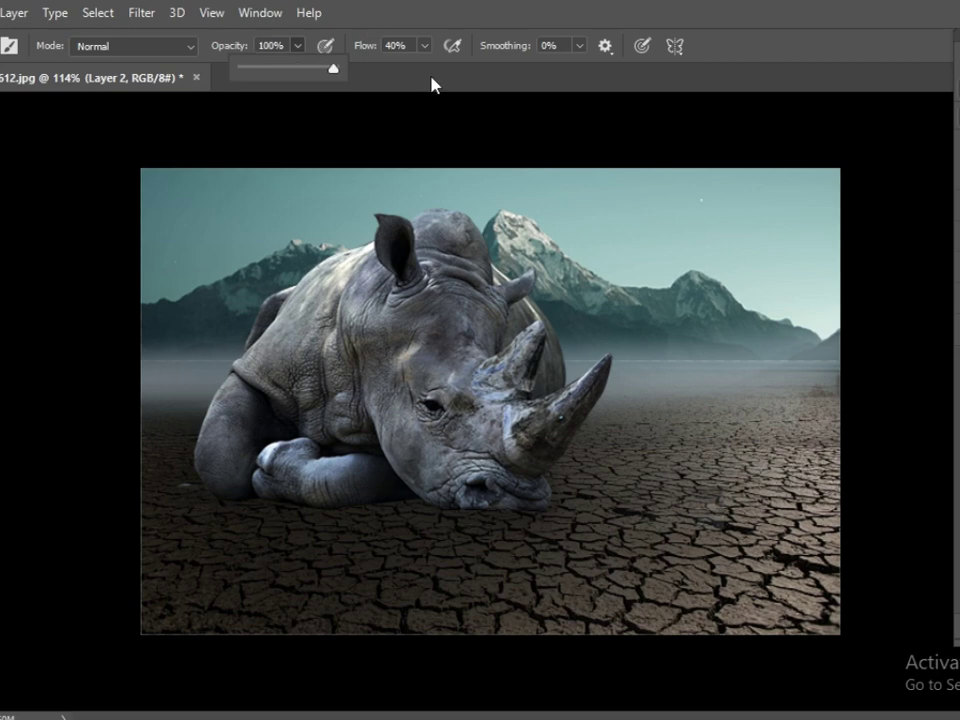
pyautogui.click(424, 45)
pyautogui.scroll(4, 626, 541)
pyautogui.scroll(3, 626, 541)
pyautogui.scroll(-1, 461, 493)
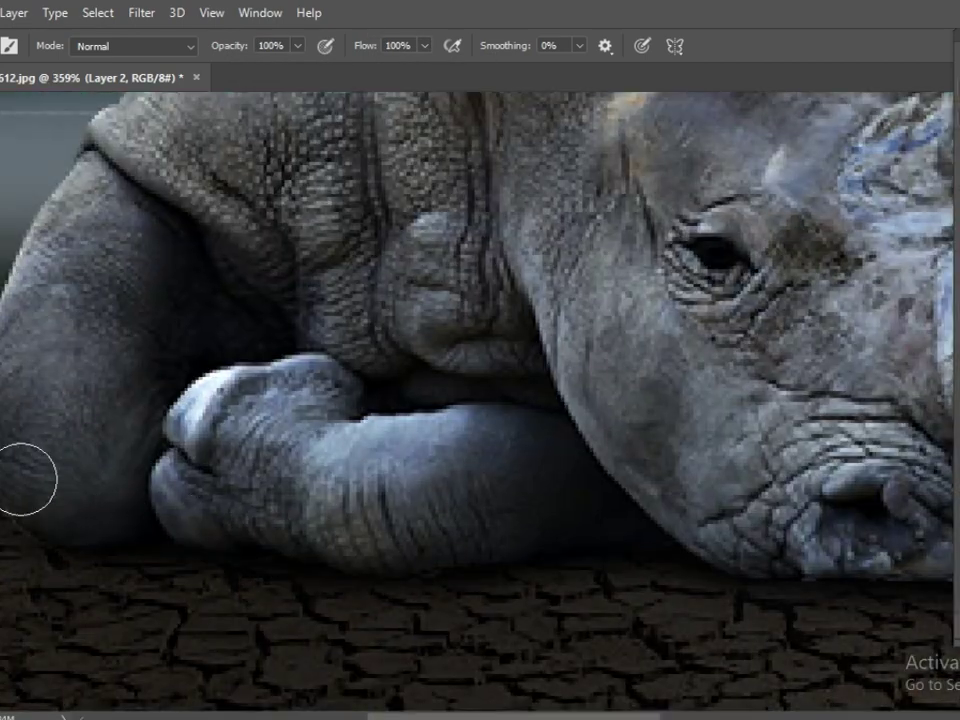
pyautogui.scroll(-1, 482, 519)
pyautogui.scroll(-2, 96, 521)
pyautogui.scroll(-2, 276, 536)
pyautogui.scroll(-1, 52, 309)
# Step: Add a second Levels layer with output levels 0–62 and lower the brush flow to 47%
pyautogui.press('v')
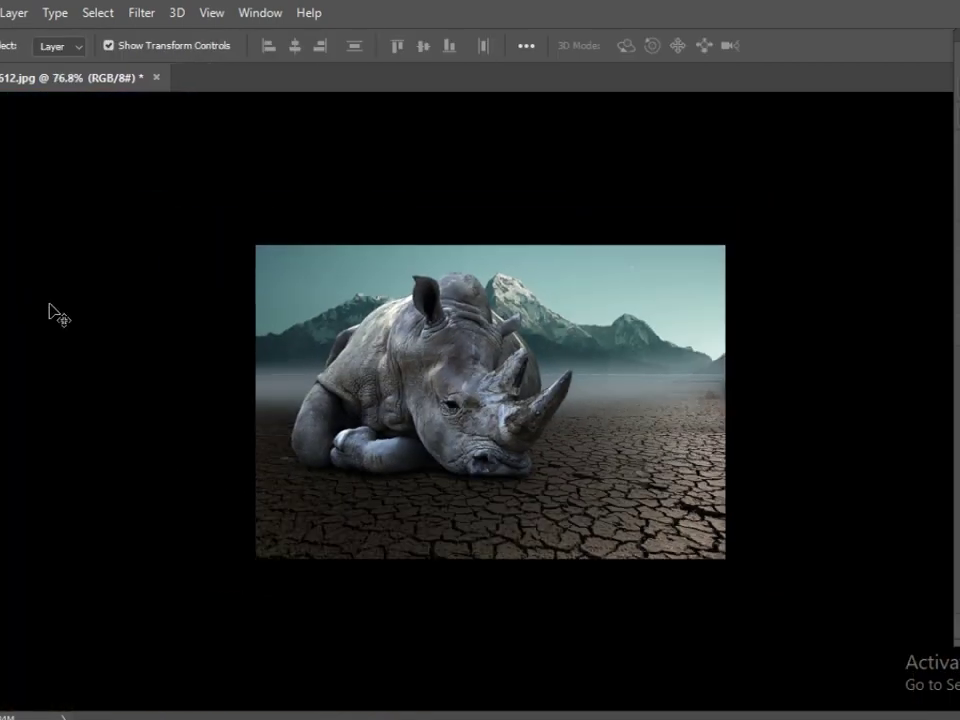
pyautogui.moveTo(916, 430); pyautogui.dragTo(782, 432)
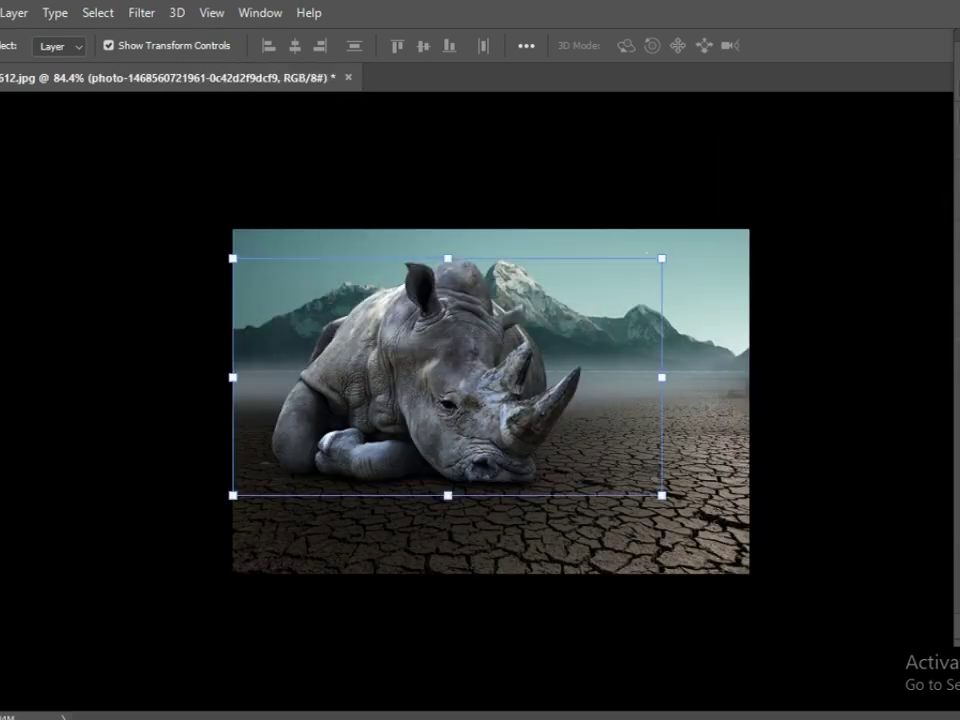
pyautogui.moveTo(913, 428)
pyautogui.mouseDown()
pyautogui.moveTo(932, 430)
pyautogui.moveTo(801, 431)
pyautogui.moveTo(818, 431)
pyautogui.mouseUp()
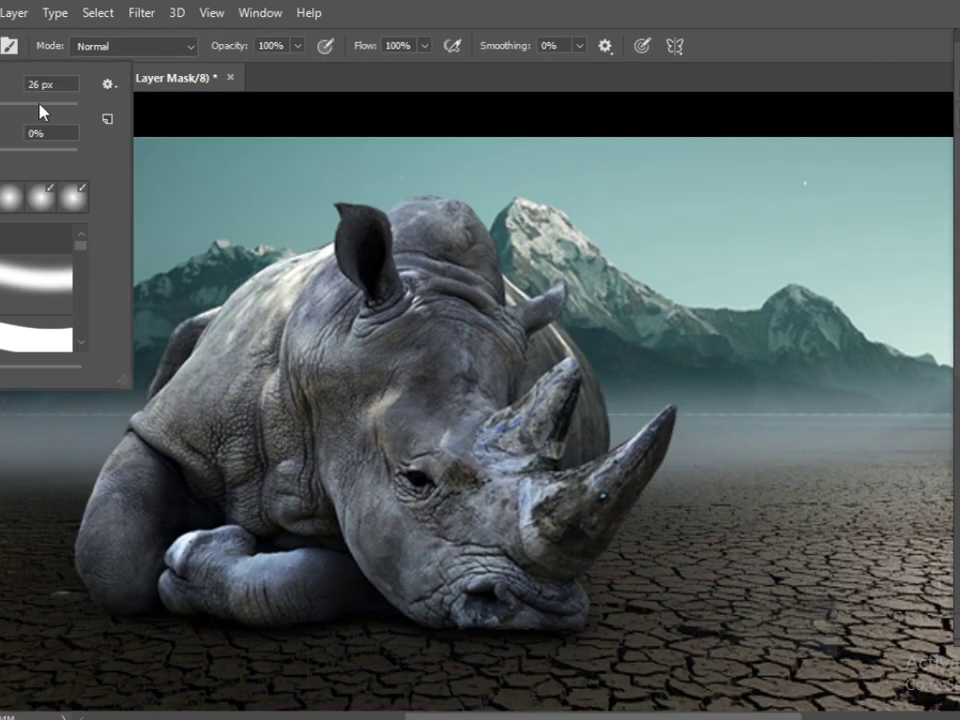
pyautogui.moveTo(297, 45); pyautogui.dragTo(386, 75)
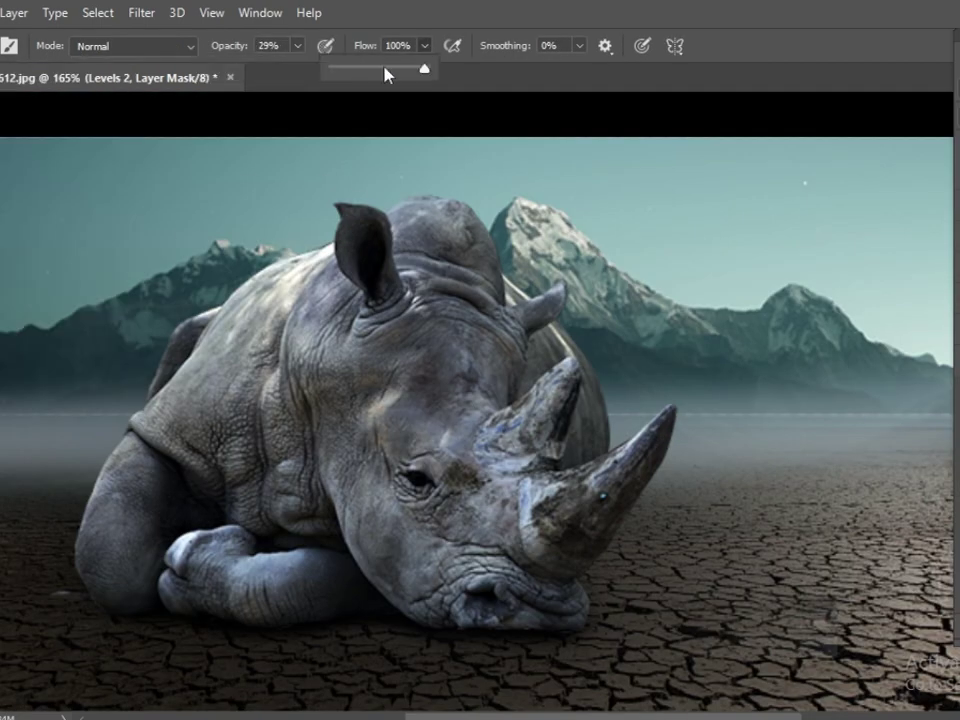
pyautogui.hotkey('ctrl', '0')
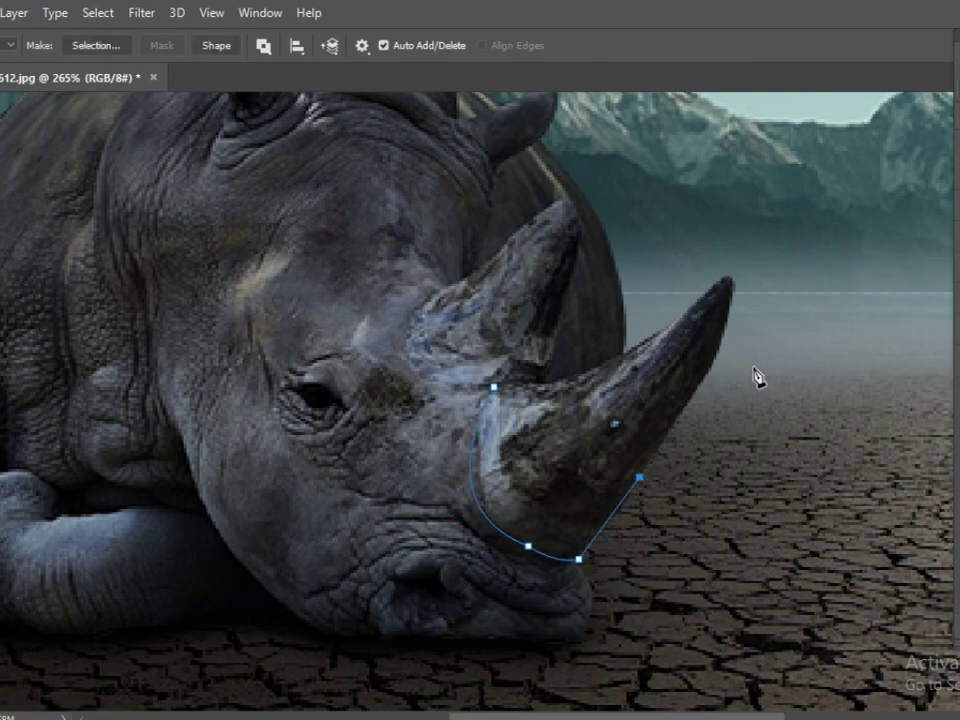
# Step: Paint the selected horn cyan on Layer 3 and darken its base
pyautogui.scroll(2, 757, 376)
pyautogui.moveTo(731, 340); pyautogui.dragTo(735, 300)
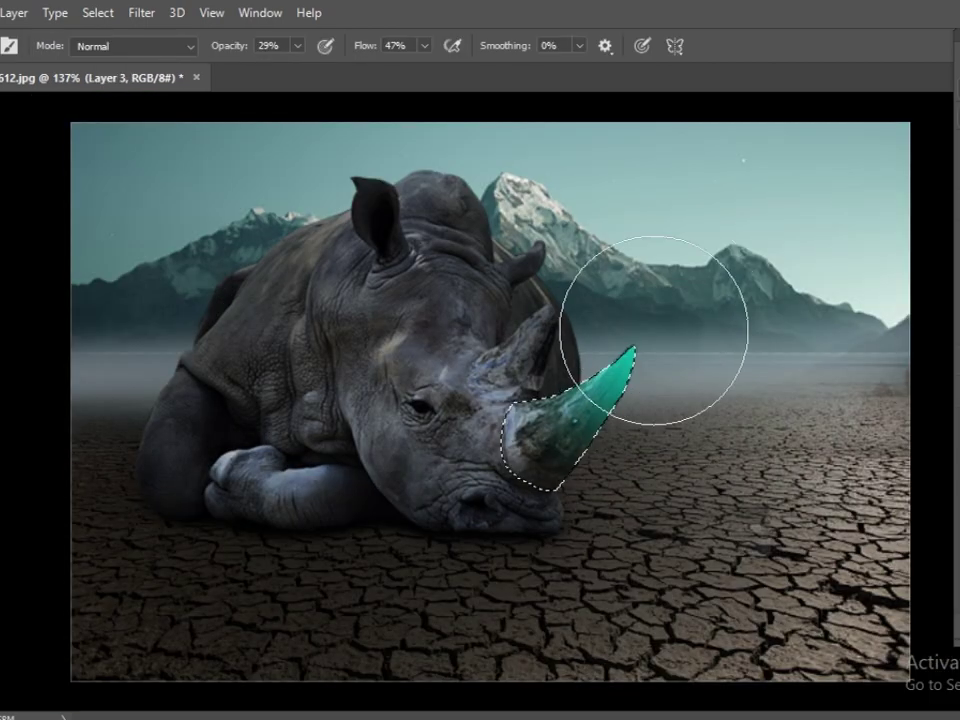
pyautogui.moveTo(654, 321)
pyautogui.mouseDown()
pyautogui.moveTo(606, 407)
pyautogui.moveTo(530, 430)
pyautogui.mouseUp()
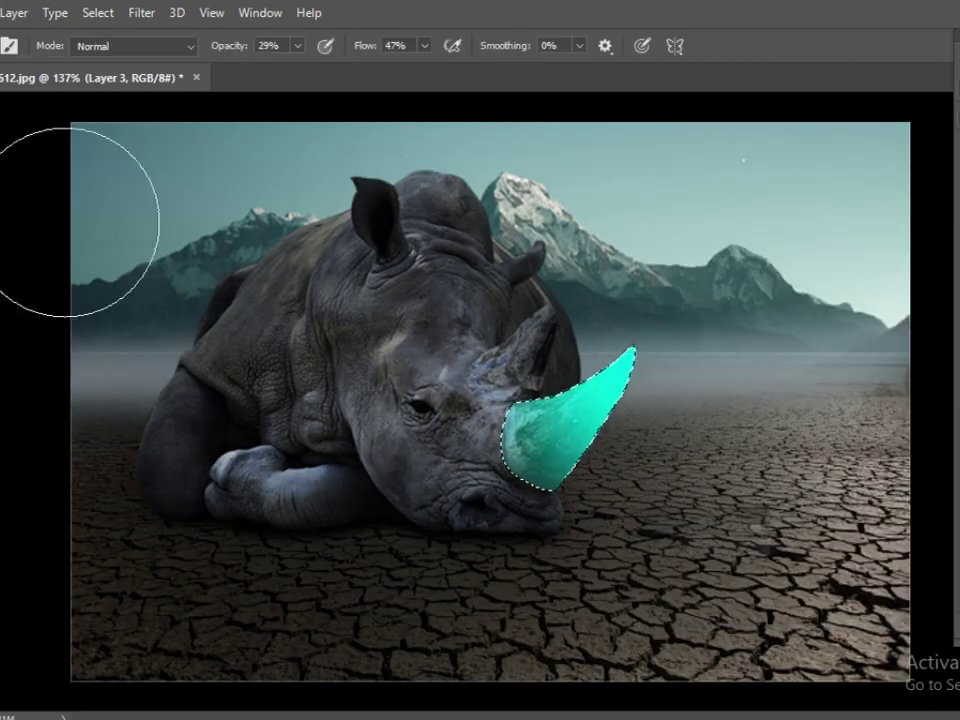
pyautogui.moveTo(525, 542)
pyautogui.mouseDown()
pyautogui.moveTo(628, 596)
pyautogui.moveTo(579, 396)
pyautogui.mouseUp()
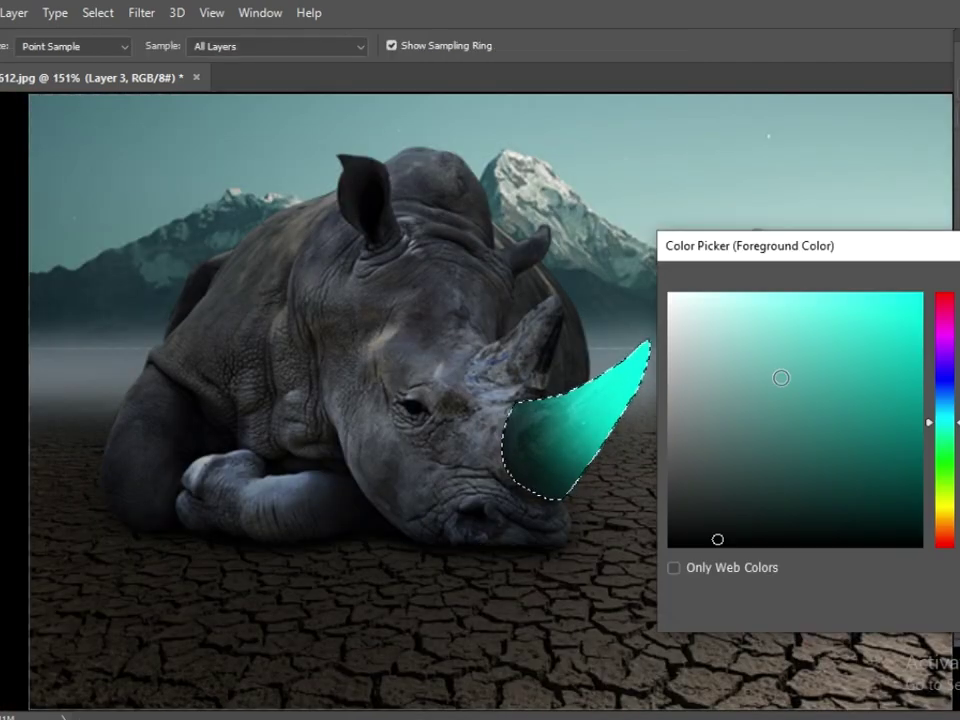
pyautogui.press('Return')
pyautogui.click(422, 46)
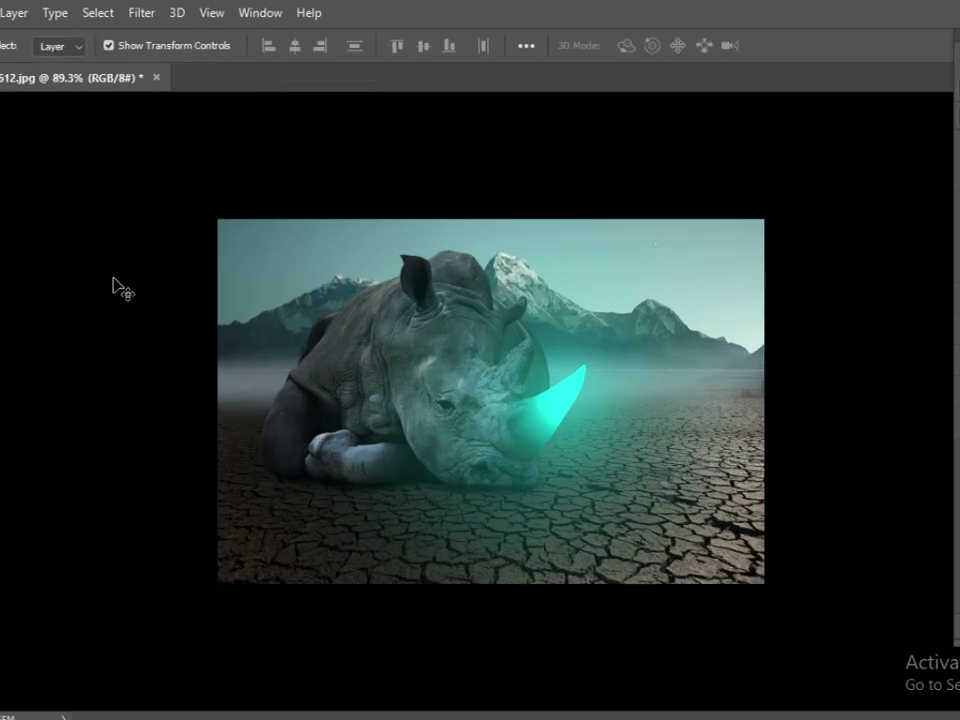
# Step: Add a Hue/Saturation layer at Hue −33, Saturation +75 and paint its mask over the rhino's face
pyautogui.hotkey('ctrl', '0')
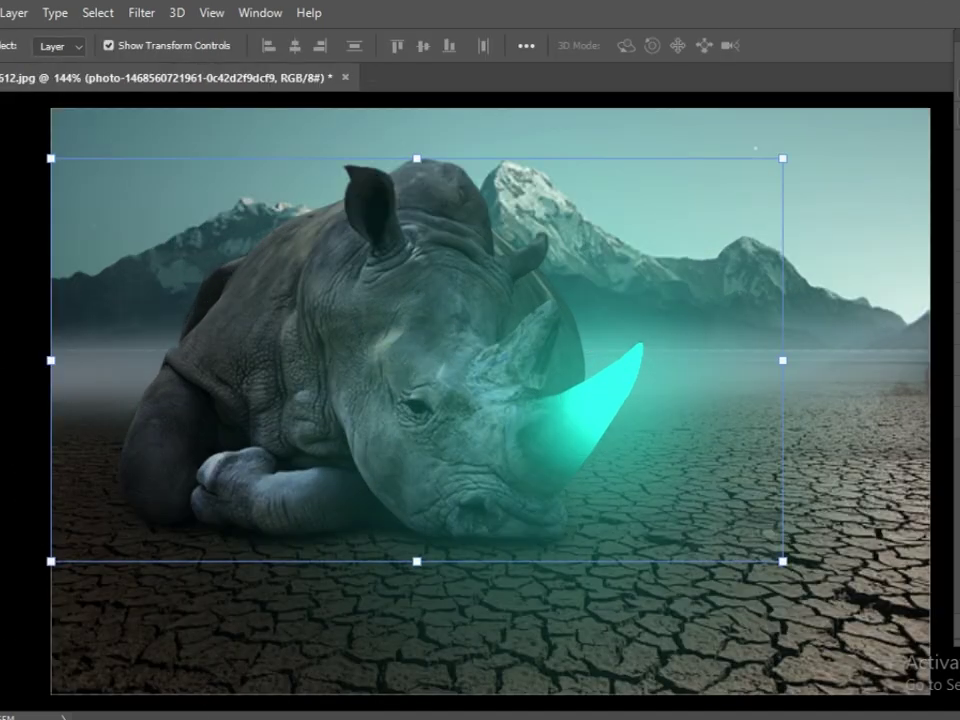
pyautogui.moveTo(825, 342); pyautogui.dragTo(874, 343)
pyautogui.moveTo(825, 381)
pyautogui.mouseDown()
pyautogui.moveTo(855, 381)
pyautogui.moveTo(840, 381)
pyautogui.mouseUp()
pyautogui.click(935, 142)
pyautogui.scroll(1, 135, 272)
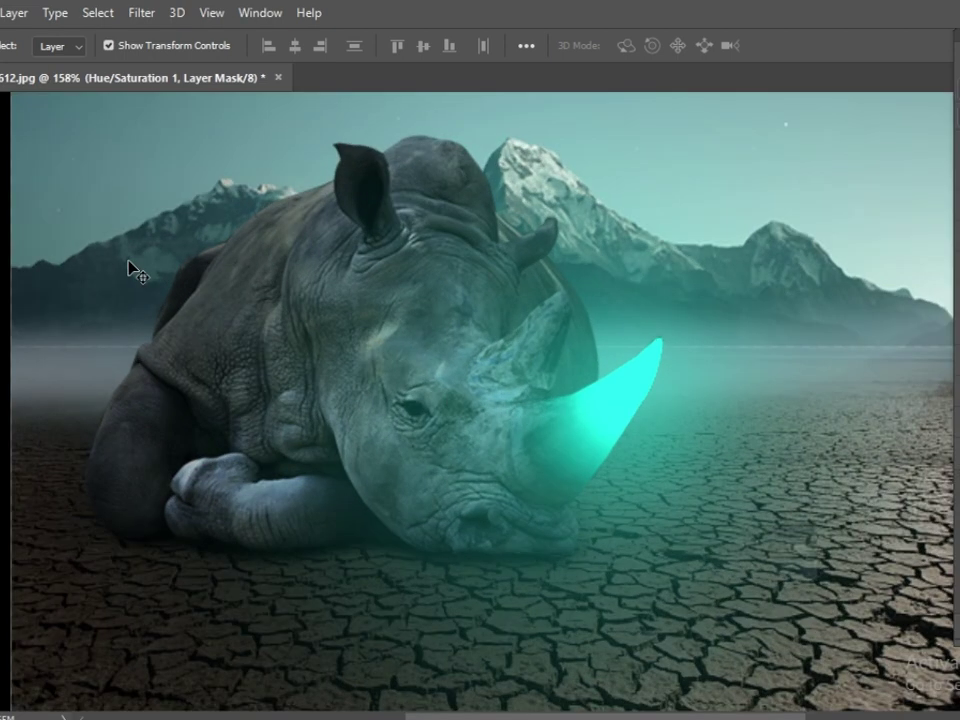
pyautogui.press('b')
pyautogui.scroll(3, 431, 320)
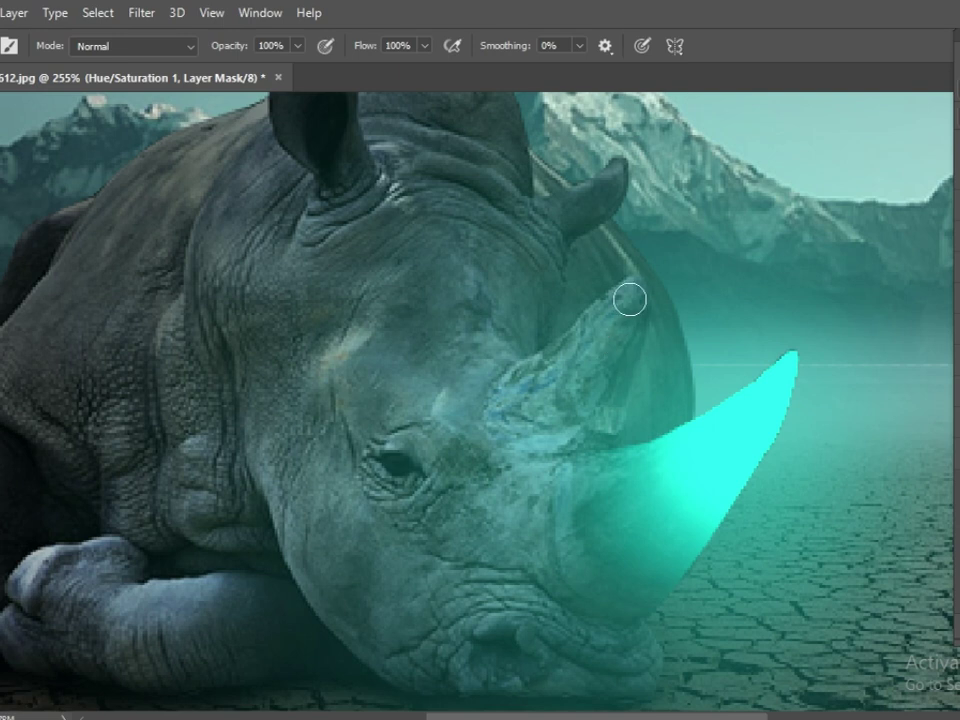
pyautogui.scroll(-3, 466, 316)
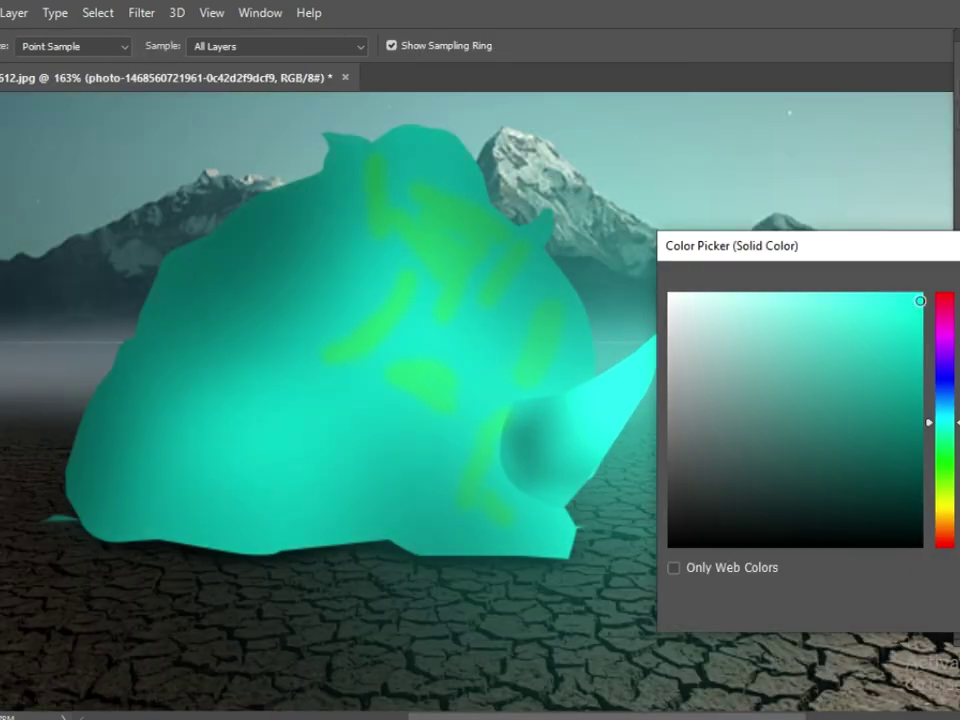
# Step: Confirm the cyan fill colour and dismiss the brush presets unchanged
pyautogui.press('Return')
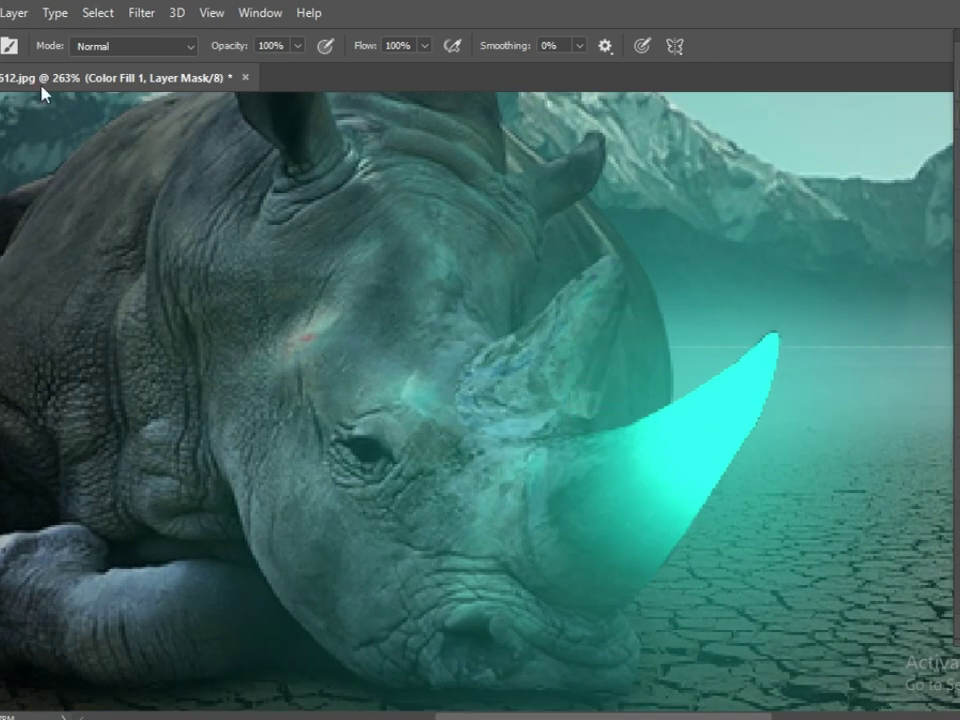
pyautogui.rightClick(42, 93)
pyautogui.press('Escape')
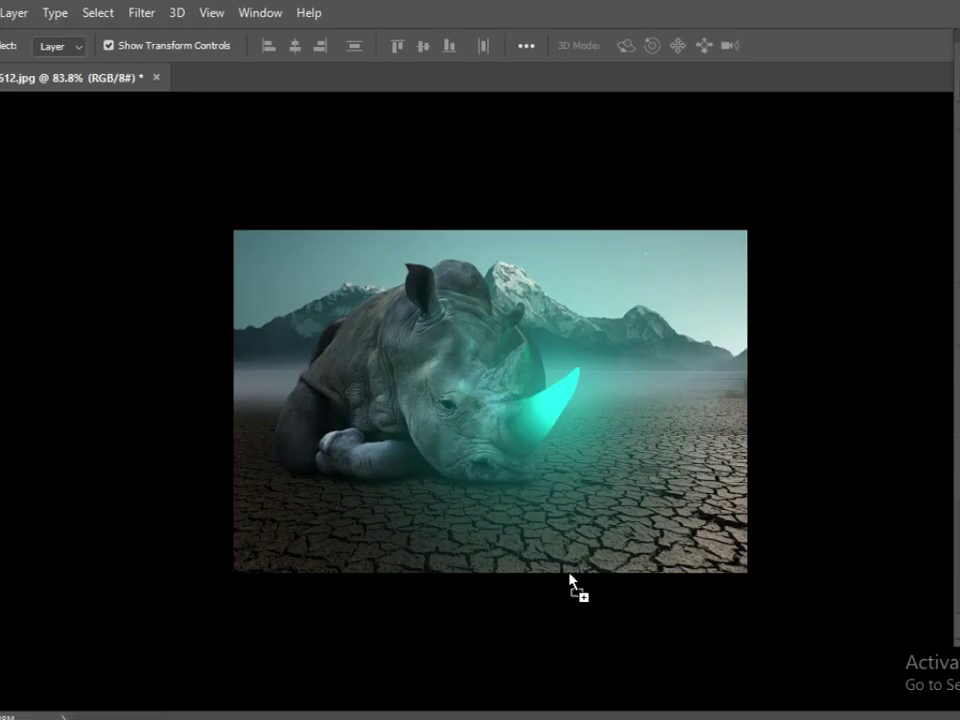
# Step: Place the standing man beside the horn, scaled to about 61%
pyautogui.moveTo(761, 349); pyautogui.dragTo(570, 574)
pyautogui.moveTo(654, 240); pyautogui.dragTo(637, 347)
pyautogui.moveTo(628, 462); pyautogui.dragTo(623, 447)
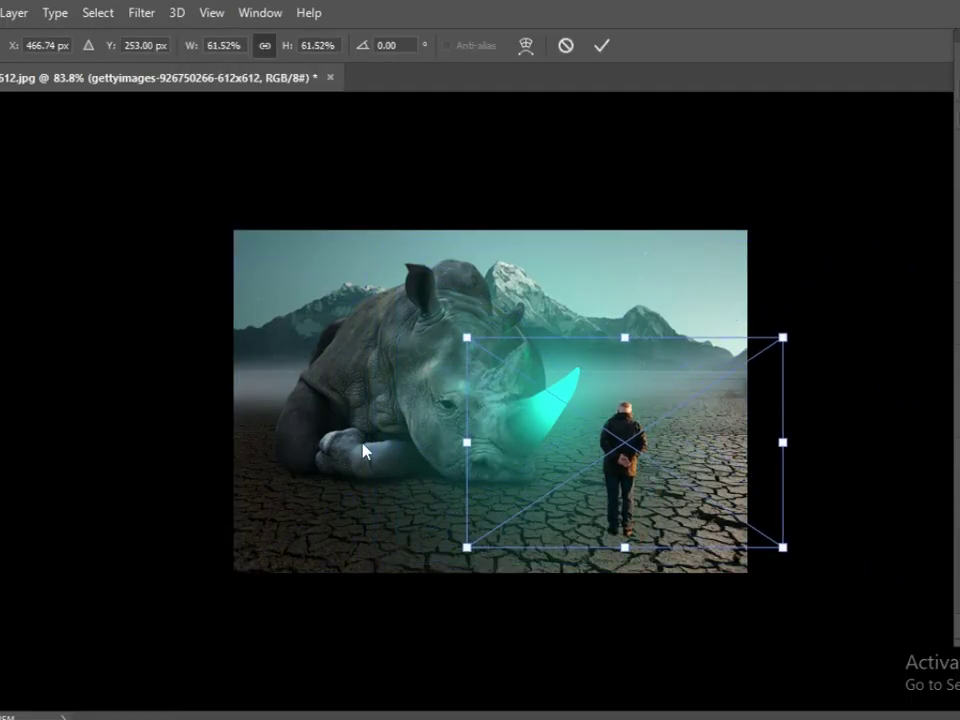
# Step: Duplicate the man, flip the copy vertically and rotate it into a ground shadow
pyautogui.hotkey('ctrl', 'j')
pyautogui.hotkey('ctrl', 't')
pyautogui.moveTo(625, 336); pyautogui.dragTo(625, 705)
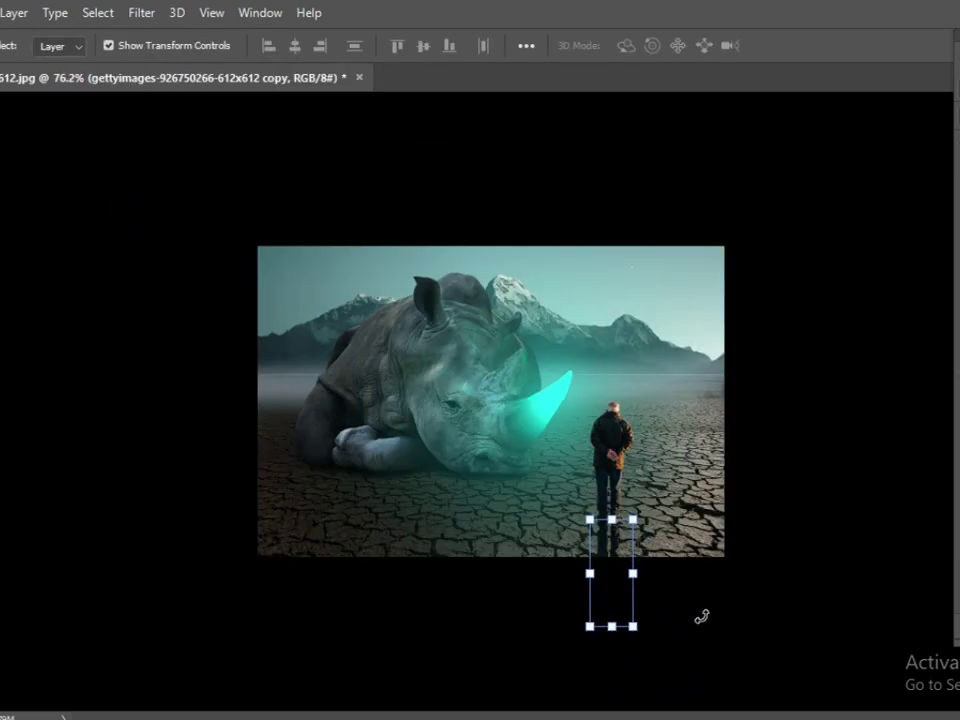
pyautogui.moveTo(700, 615)
pyautogui.mouseDown()
pyautogui.moveTo(687, 569)
pyautogui.moveTo(778, 457)
pyautogui.mouseUp()
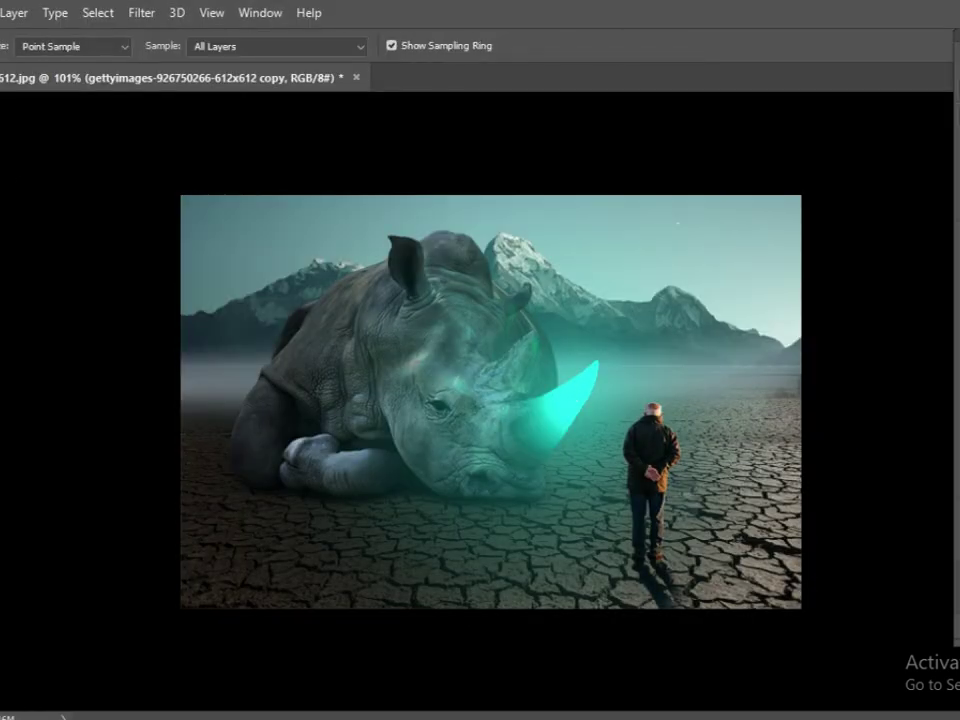
# Step: Paint a thin cyan rim light along the man's edges facing the horn
pyautogui.press('v')
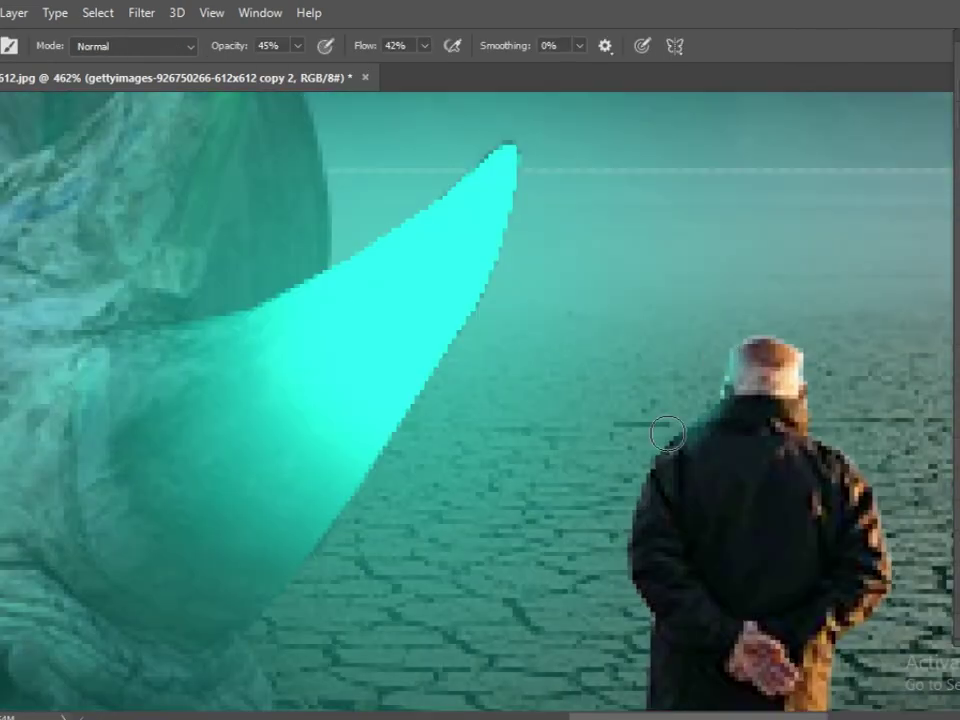
pyautogui.scroll(3, 632, 449)
pyautogui.press('0')
pyautogui.scroll(3, 729, 332)
pyautogui.scroll(-2, 637, 343)
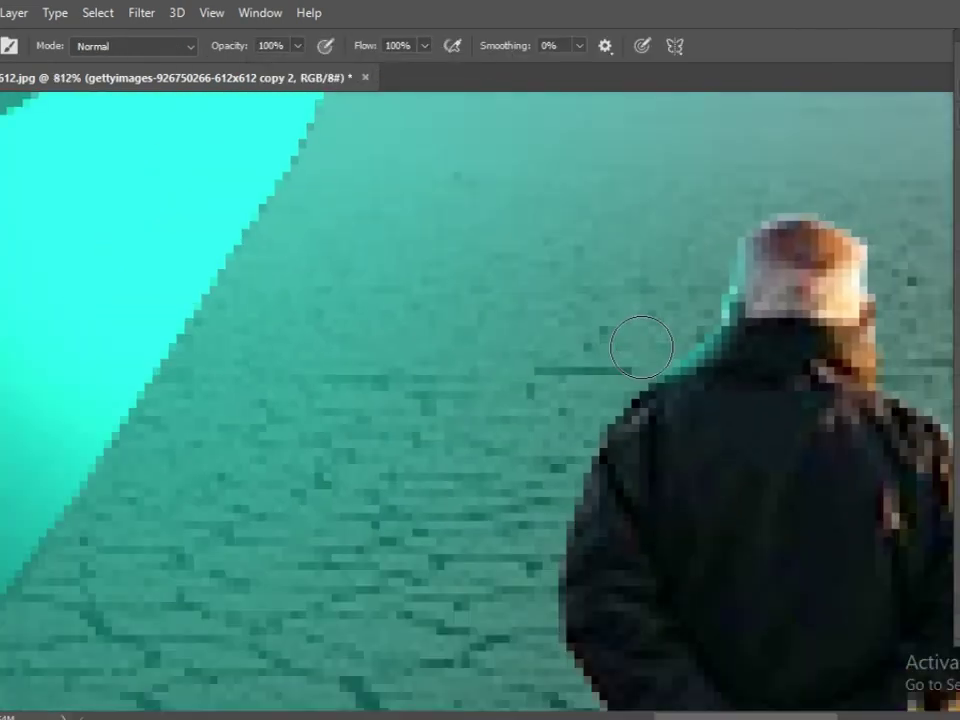
pyautogui.scroll(-5, 504, 467)
pyautogui.scroll(5, 577, 562)
pyautogui.scroll(-6, 577, 562)
pyautogui.scroll(4, 443, 418)
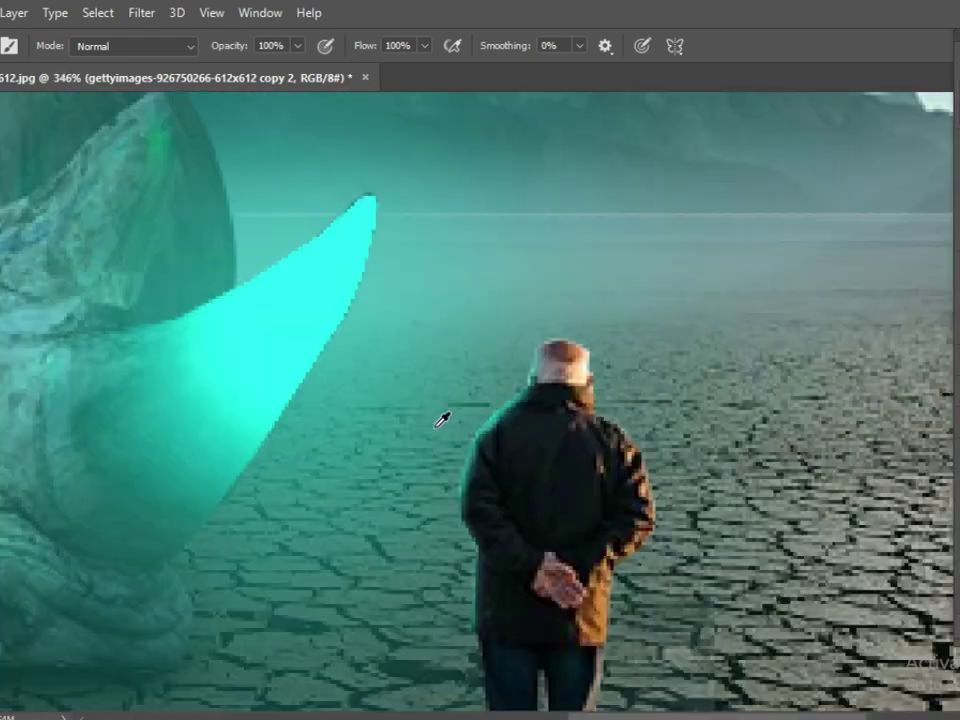
pyautogui.scroll(3, 774, 345)
pyautogui.scroll(-3, 557, 392)
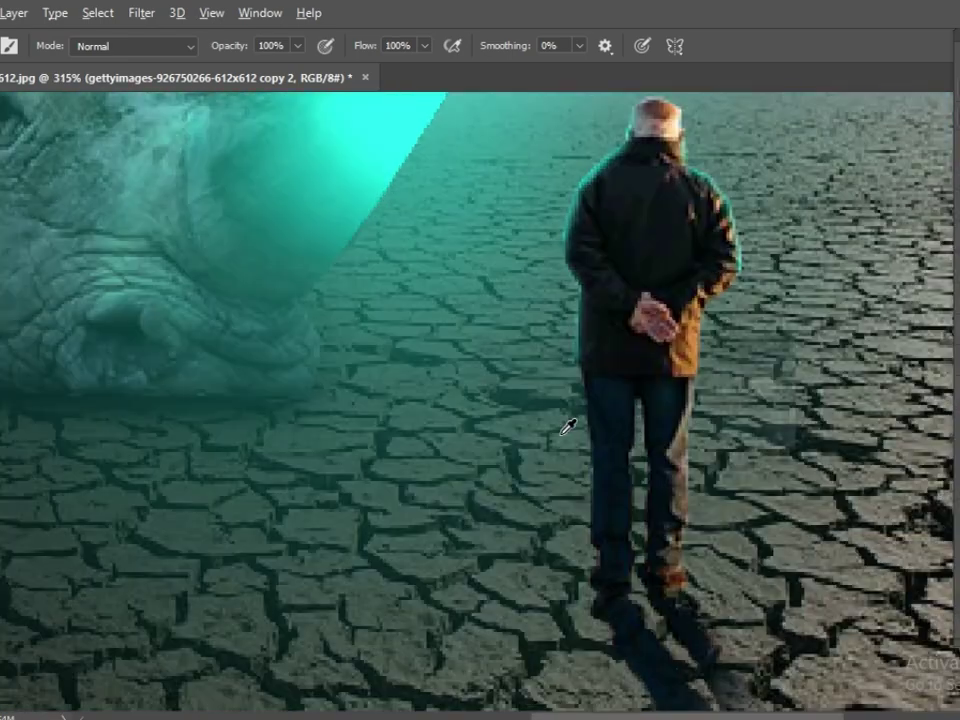
pyautogui.scroll(3, 568, 424)
pyautogui.scroll(-1, 586, 456)
pyautogui.scroll(-3, 587, 491)
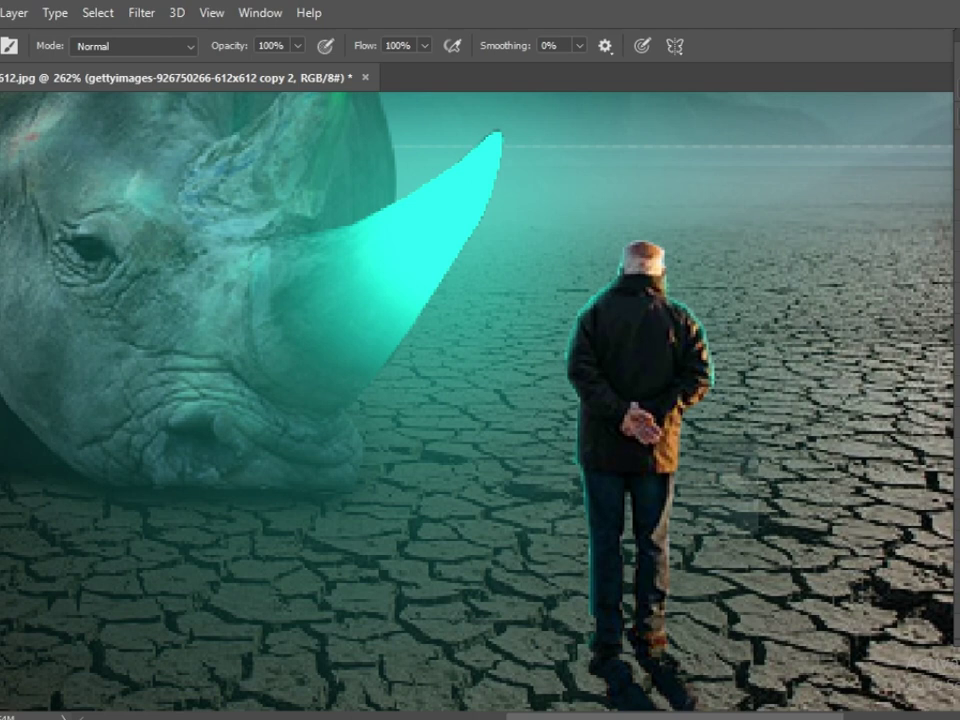
pyautogui.scroll(2, 630, 316)
pyautogui.scroll(-4, 767, 479)
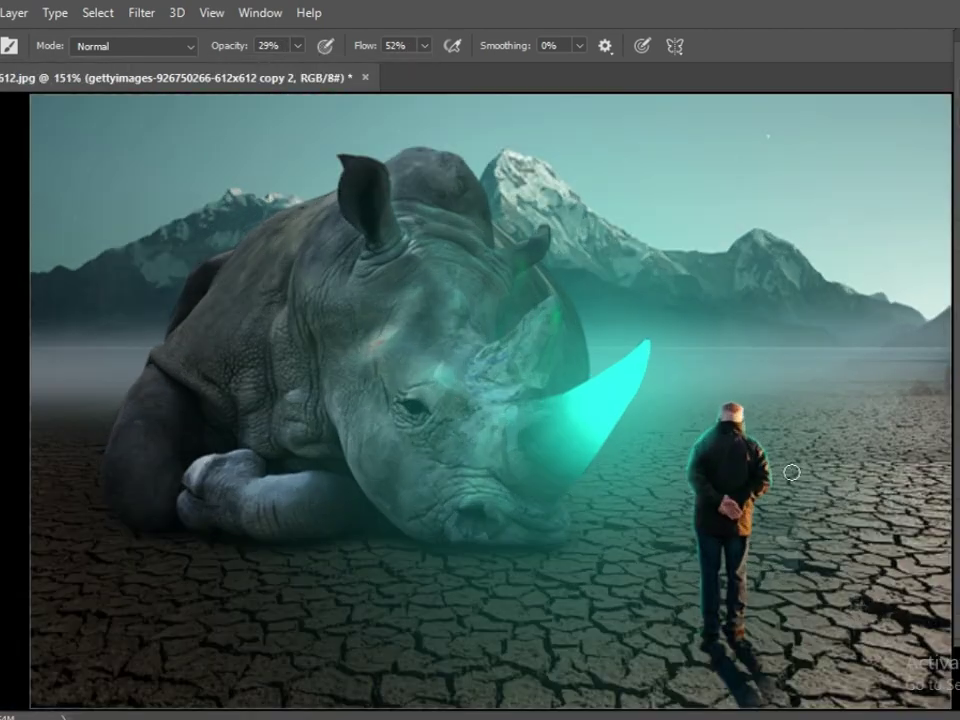
pyautogui.scroll(4, 790, 475)
pyautogui.write('15')
pyautogui.scroll(-3, 414, 392)
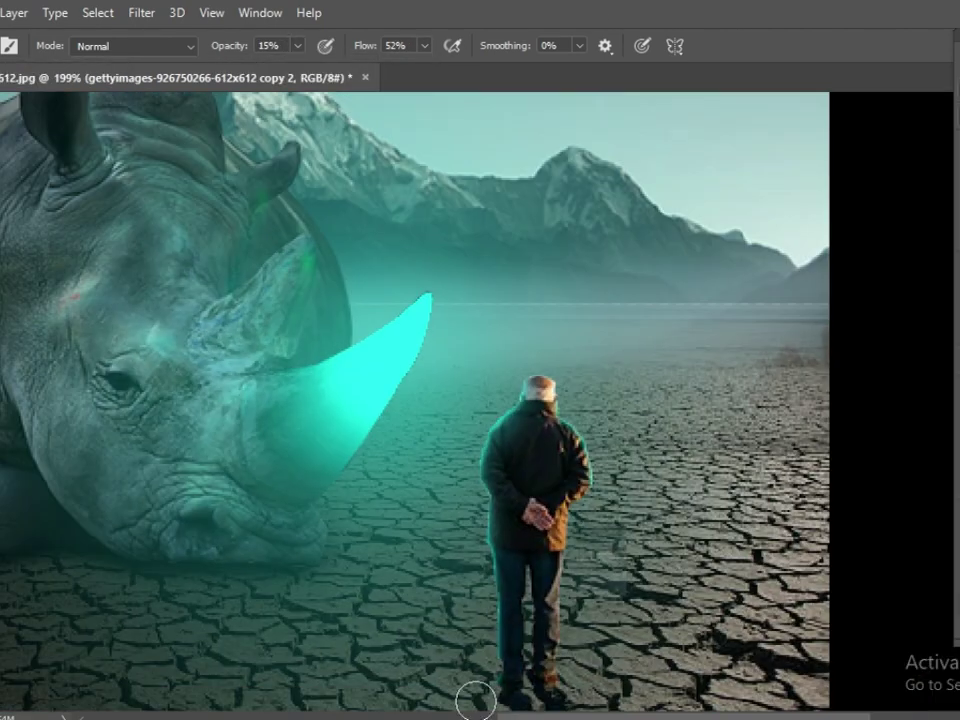
pyautogui.scroll(2, 566, 441)
pyautogui.scroll(-5, 418, 471)
pyautogui.scroll(4, 686, 527)
pyautogui.scroll(-3, 776, 553)
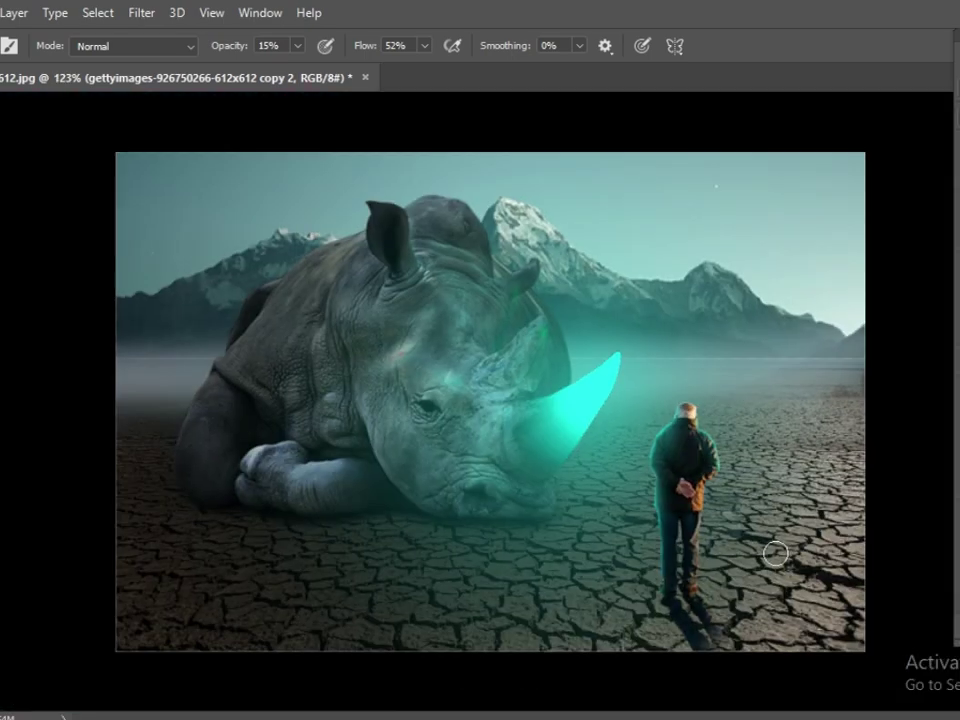
pyautogui.scroll(4, 816, 310)
# Step: Erase excess rim glow and touch up the cyan edge with the brush
pyautogui.press('e')
pyautogui.scroll(-3, 816, 310)
pyautogui.scroll(-3, 658, 480)
pyautogui.press('b')
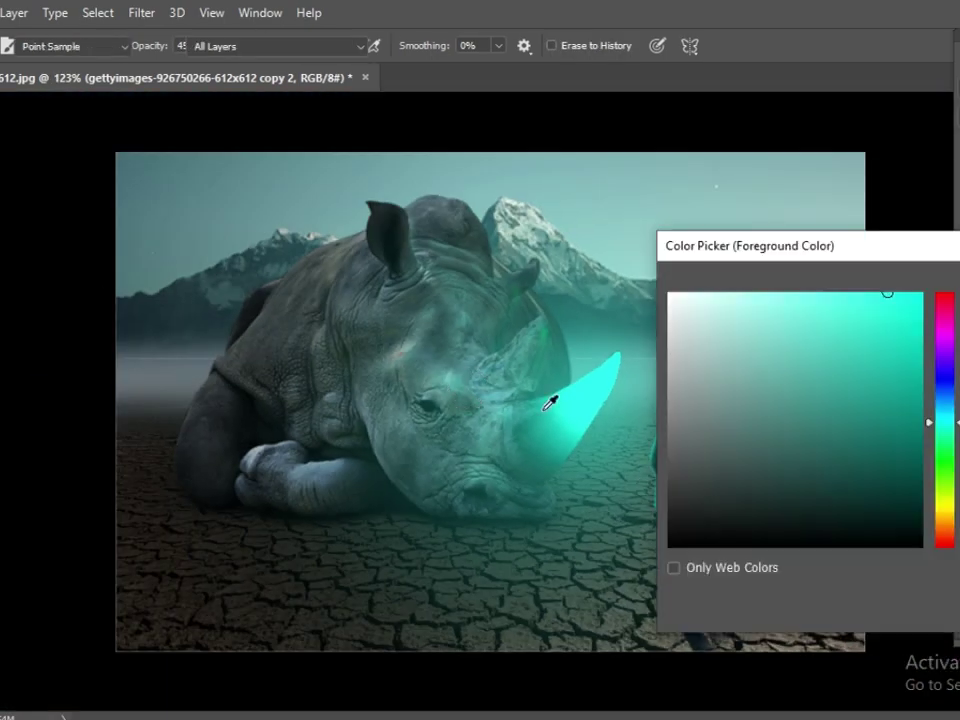
pyautogui.scroll(4, 736, 402)
pyautogui.scroll(-3, 640, 540)
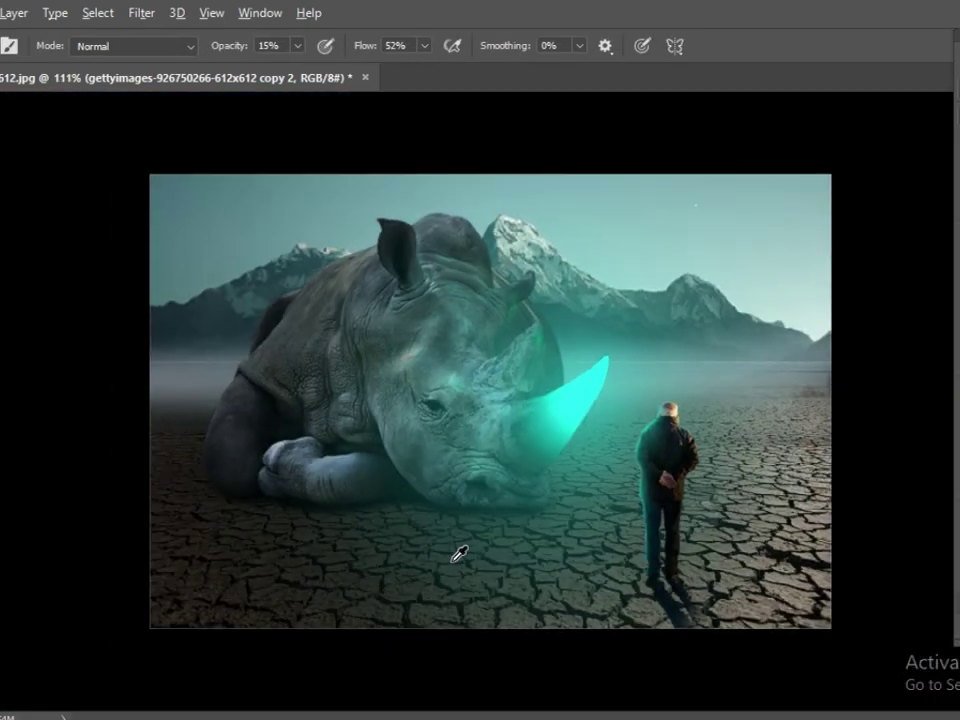
pyautogui.press('v')
pyautogui.scroll(1, 70, 335)
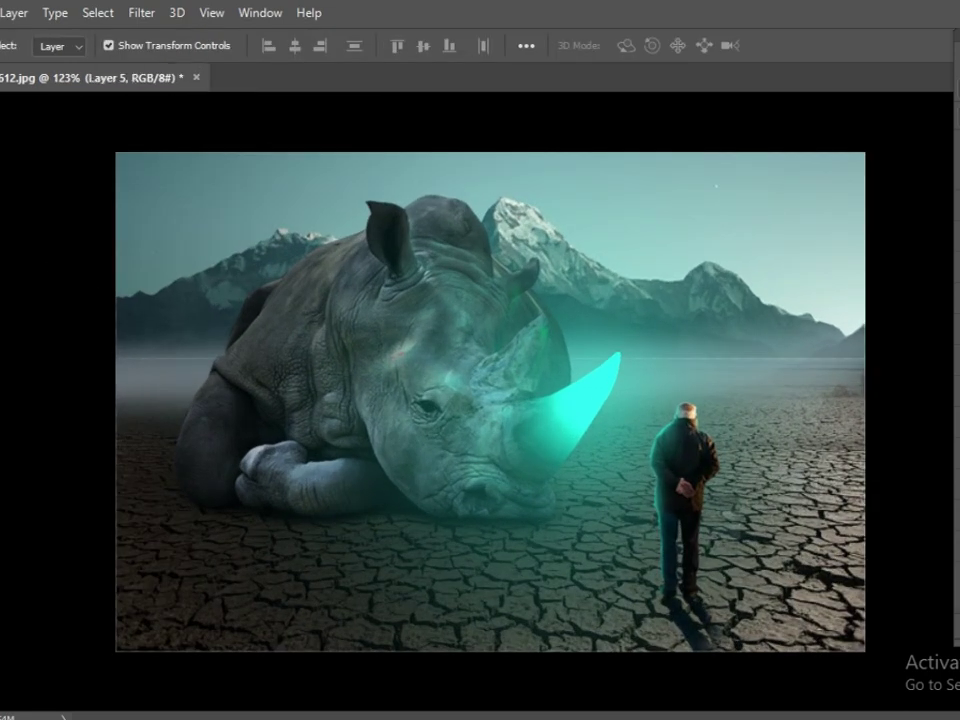
# Step: On Layer 5, brush cyan streaks near the horn base, across the mouth and along the horn
pyautogui.press('b')
pyautogui.scroll(4, 483, 320)
pyautogui.moveTo(645, 327); pyautogui.dragTo(637, 410)
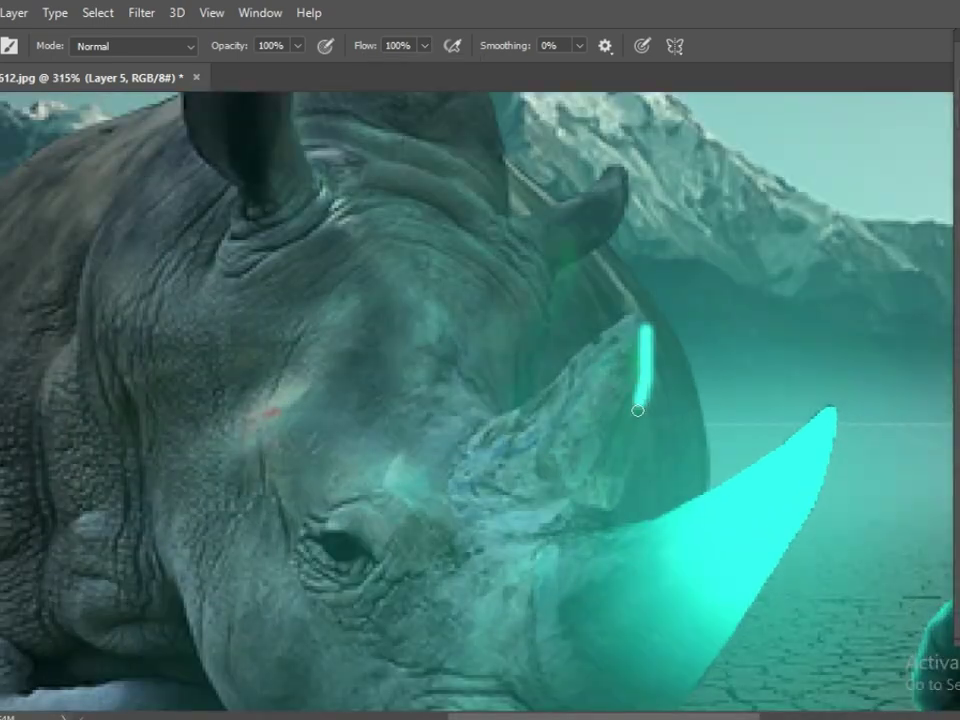
pyautogui.scroll(-3, 637, 410)
pyautogui.scroll(4, 470, 520)
pyautogui.moveTo(557, 511); pyautogui.dragTo(442, 520)
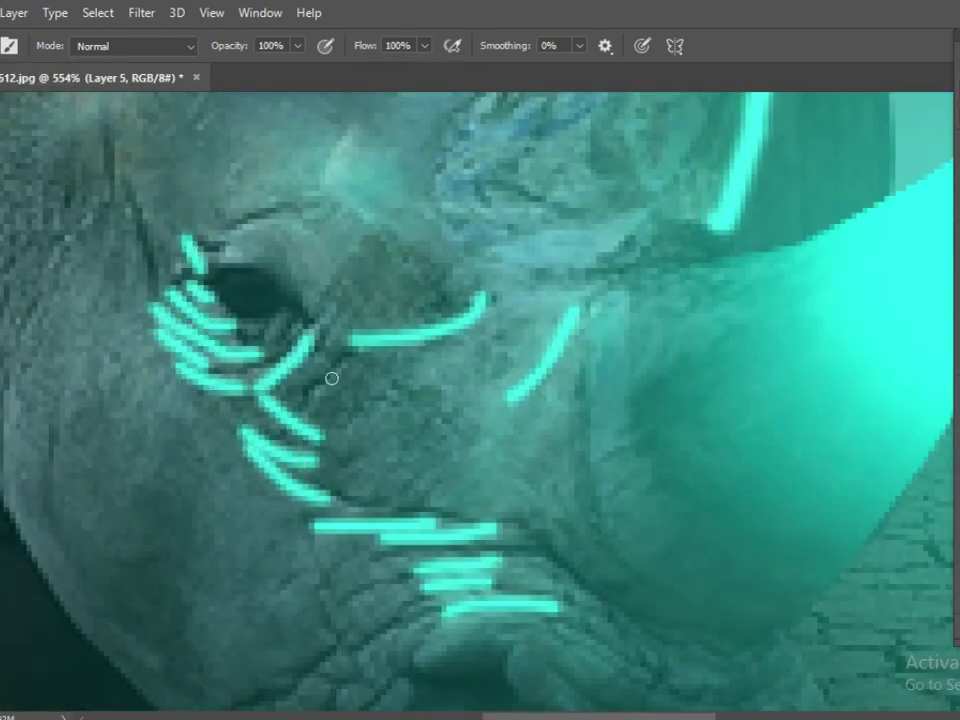
pyautogui.scroll(1, 349, 545)
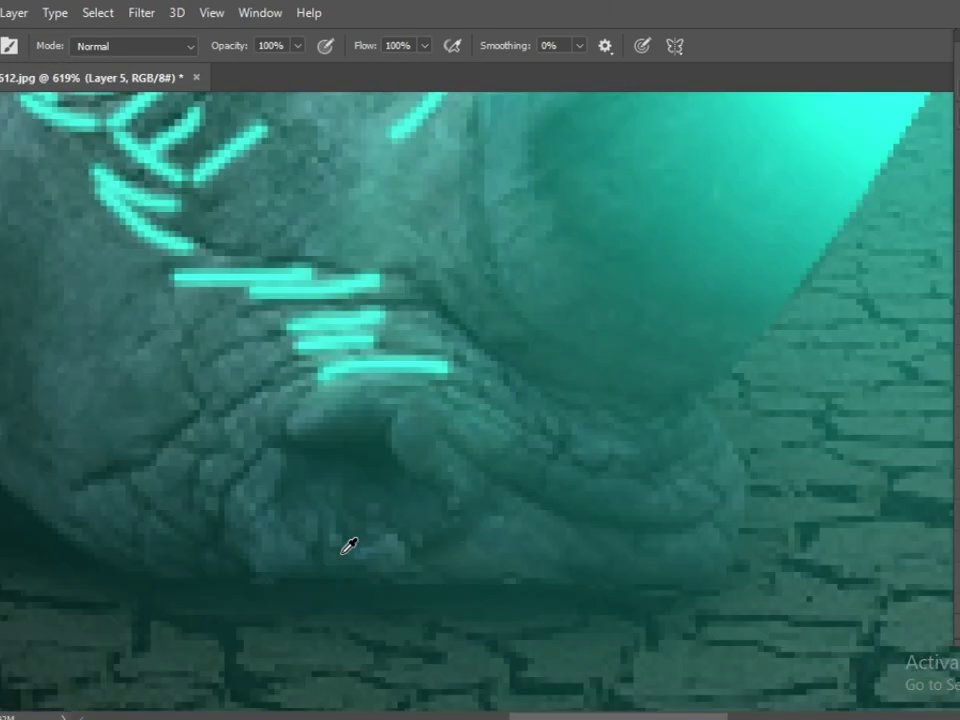
pyautogui.scroll(-3, 244, 321)
pyautogui.scroll(2, 414, 332)
pyautogui.moveTo(318, 180); pyautogui.dragTo(285, 340)
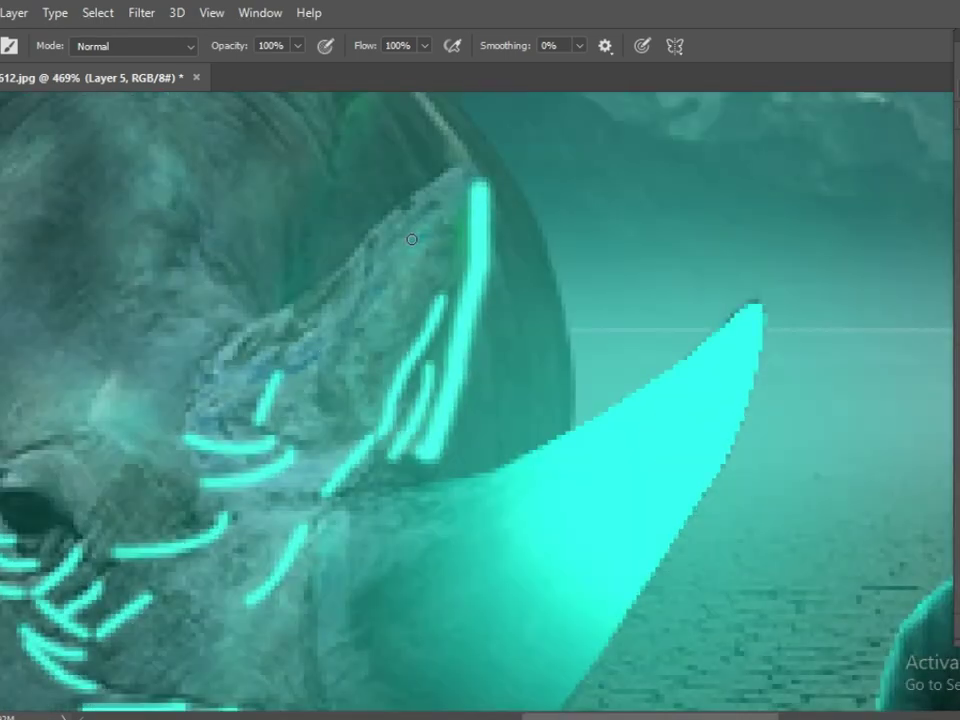
pyautogui.scroll(-5, 305, 428)
pyautogui.scroll(1, 305, 428)
pyautogui.scroll(-4, 400, 421)
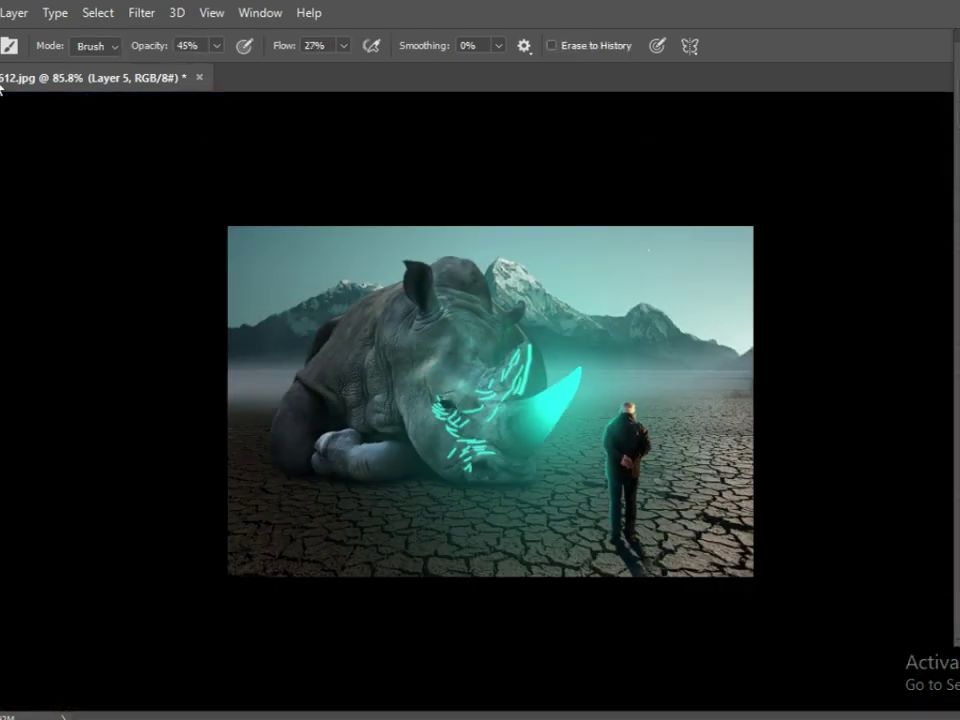
# Step: Soften the cyan face streaks with the Eraser at 36% opacity
pyautogui.press('3')
pyautogui.press('6')
pyautogui.scroll(2, 504, 484)
pyautogui.scroll(1, 380, 307)
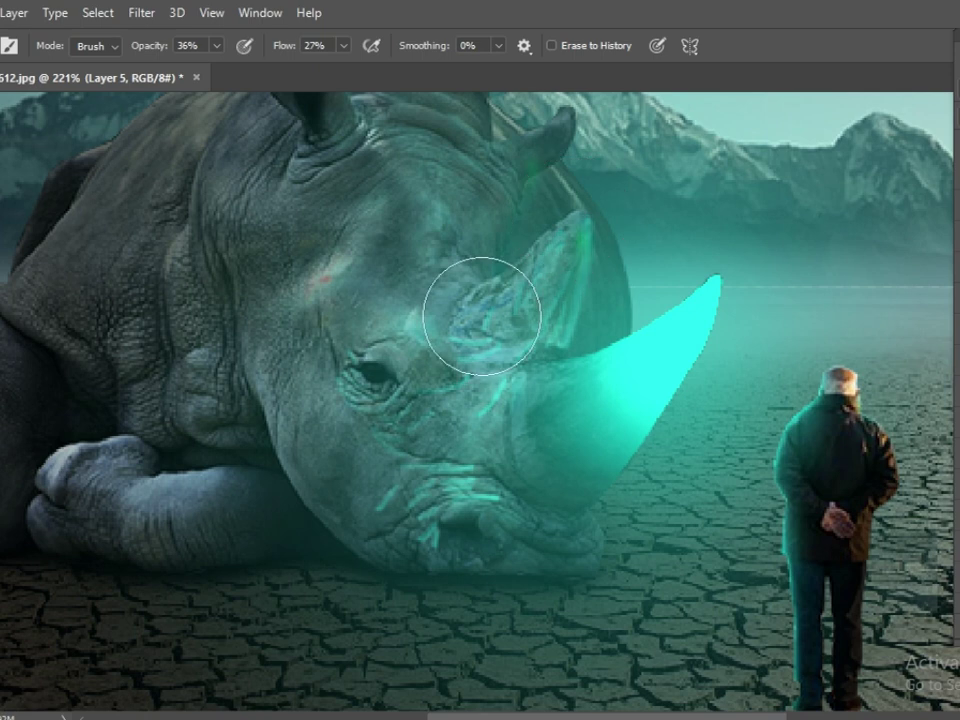
pyautogui.scroll(-4, 420, 390)
pyautogui.scroll(1, 506, 392)
pyautogui.scroll(1, 490, 400)
# Step: Paint darkness over the top-left corner of the scene on a new layer
pyautogui.scroll(-1, 490, 400)
pyautogui.press('v')
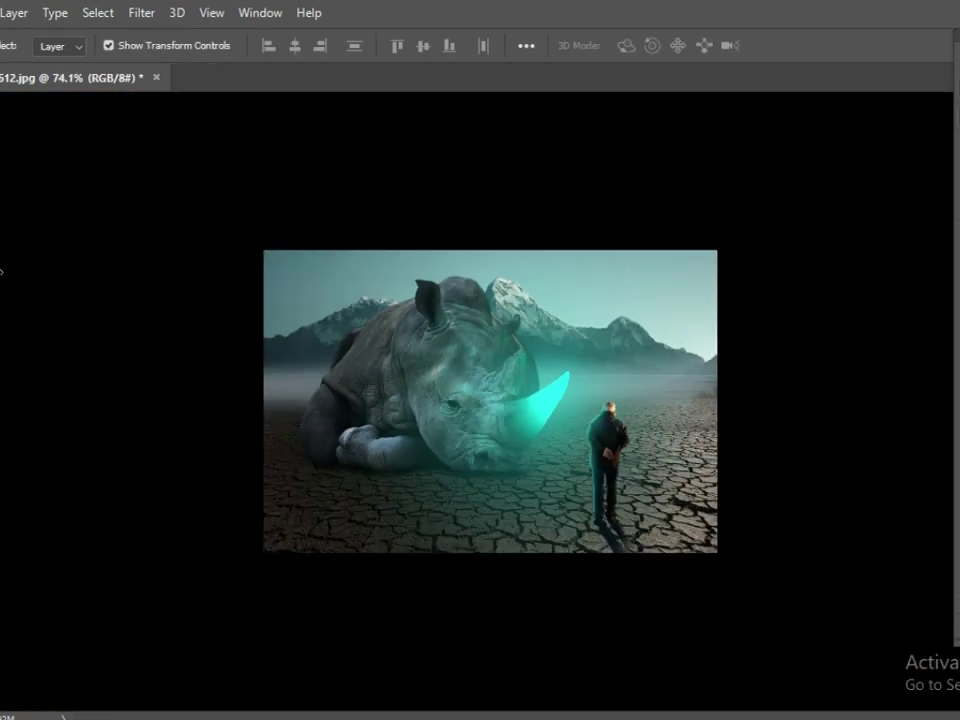
pyautogui.press('b')
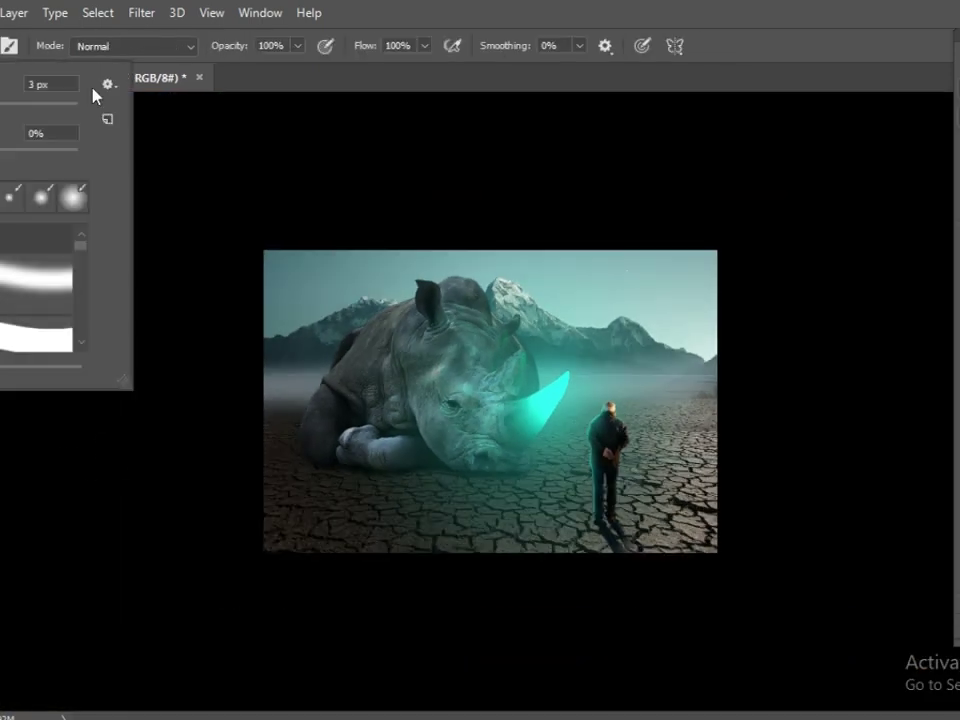
pyautogui.moveTo(600, 480); pyautogui.dragTo(100, 250)
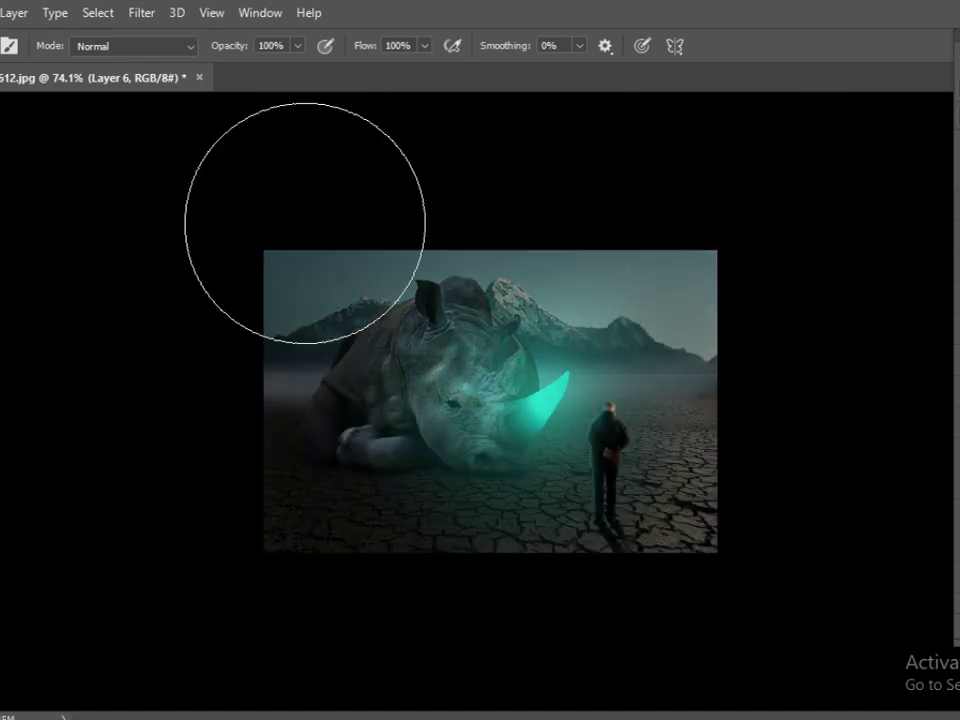
pyautogui.press('v')
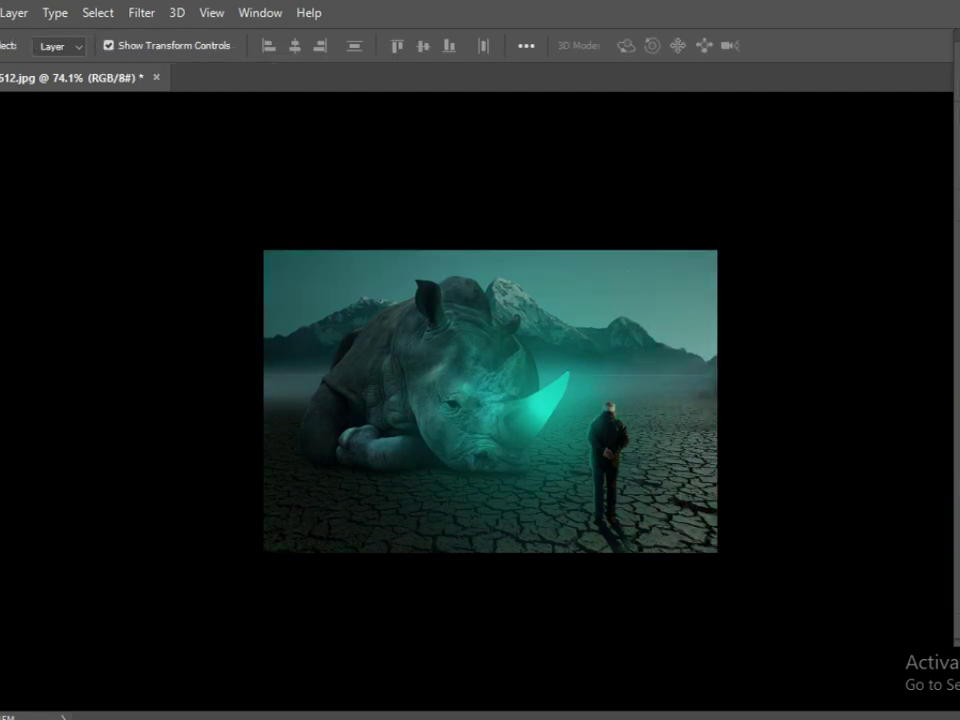
# Step: Add Color Balance shifted toward red and green, a Channel Mixer mixing green into red, and a Color Lookup layer
pyautogui.moveTo(828, 271); pyautogui.dragTo(807, 271)
pyautogui.moveTo(800, 299); pyautogui.dragTo(817, 302)
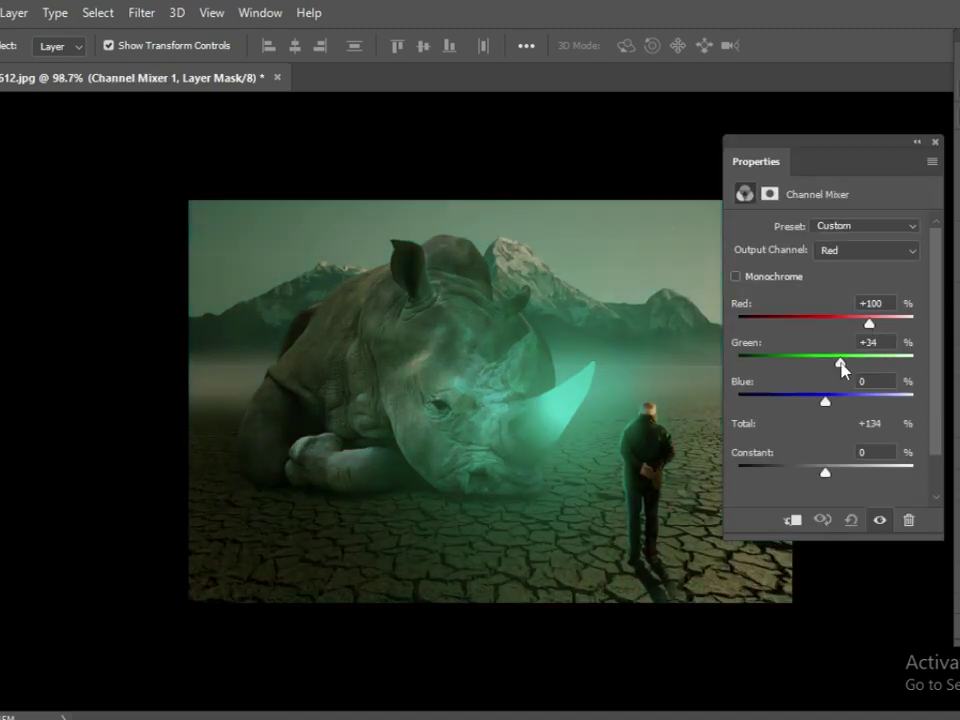
pyautogui.moveTo(866, 323); pyautogui.dragTo(839, 323)
pyautogui.click(888, 268)
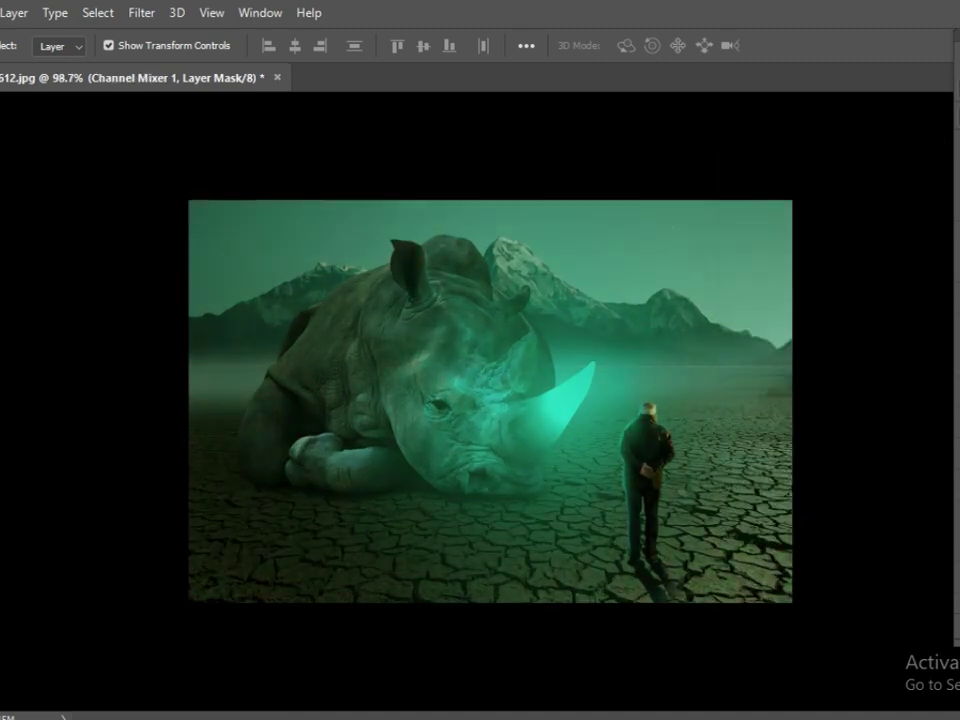
pyautogui.click(896, 208)
# Step: Try the Color Lookup 3DLUT presets, including a Fuji stock, and settle on the Kodak 5218 film look
pyautogui.press('Down')
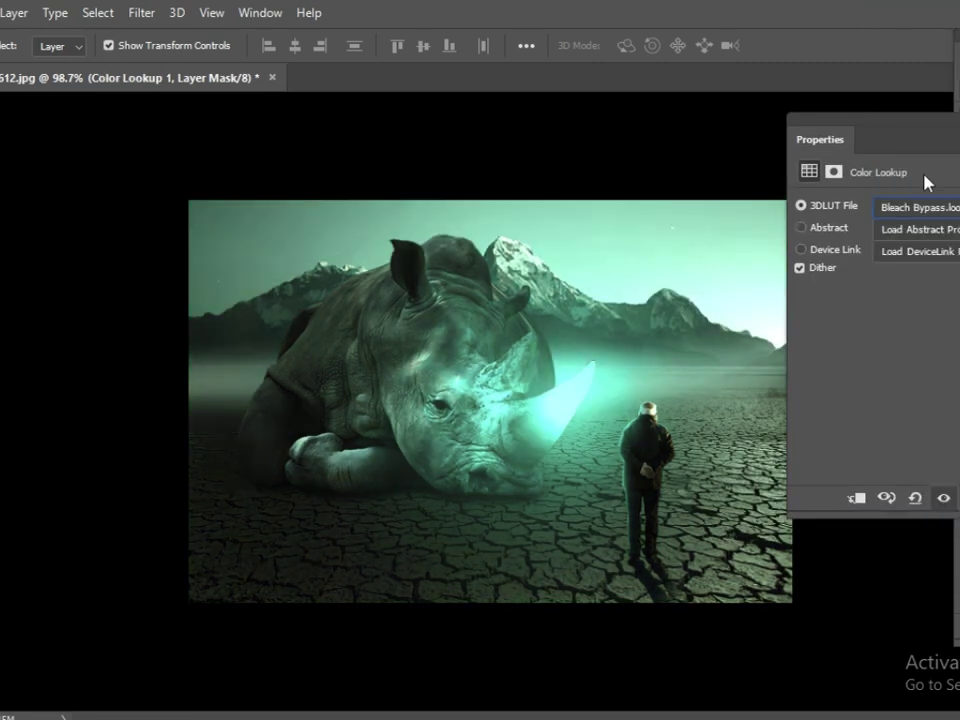
pyautogui.click(926, 182)
pyautogui.press('Down')
pyautogui.press('Down')
pyautogui.press('Down')
pyautogui.press('Down')
pyautogui.press('Down')
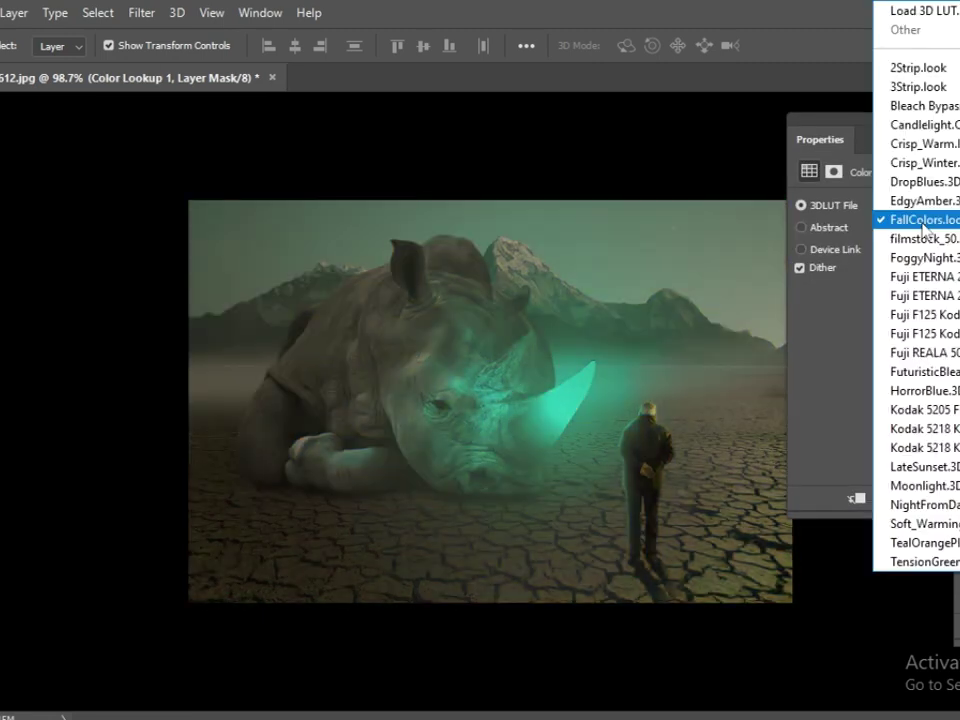
pyautogui.press('Down')
pyautogui.press('Down')
pyautogui.press('Down')
pyautogui.click(925, 208)
pyautogui.press('Down')
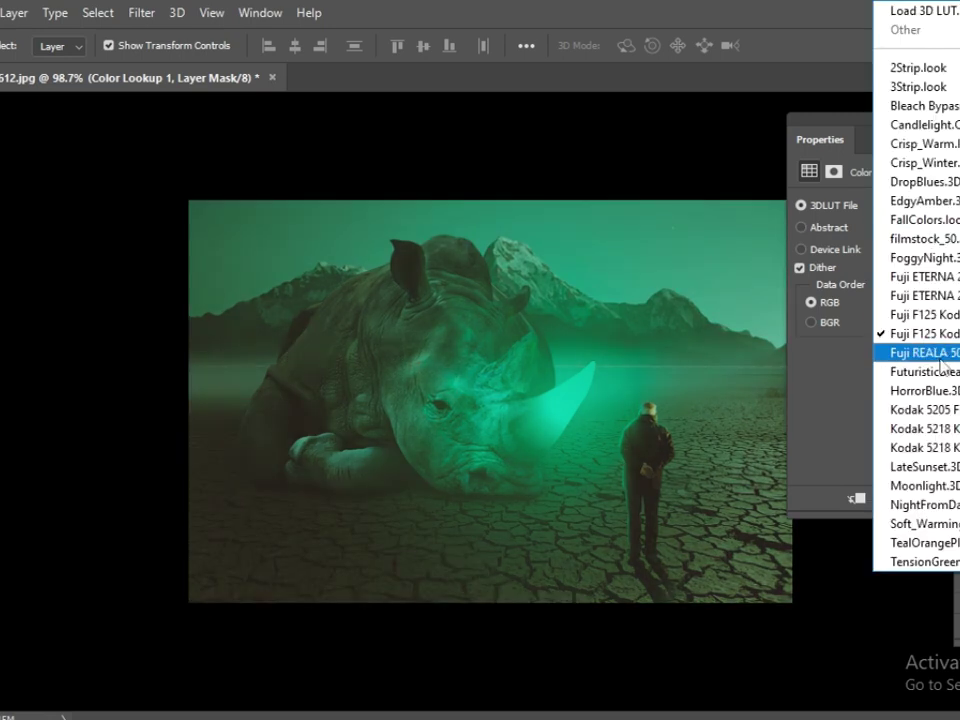
pyautogui.press('Down')
pyautogui.press('Return')
pyautogui.press('Down')
pyautogui.press('Down')
pyautogui.click(918, 215)
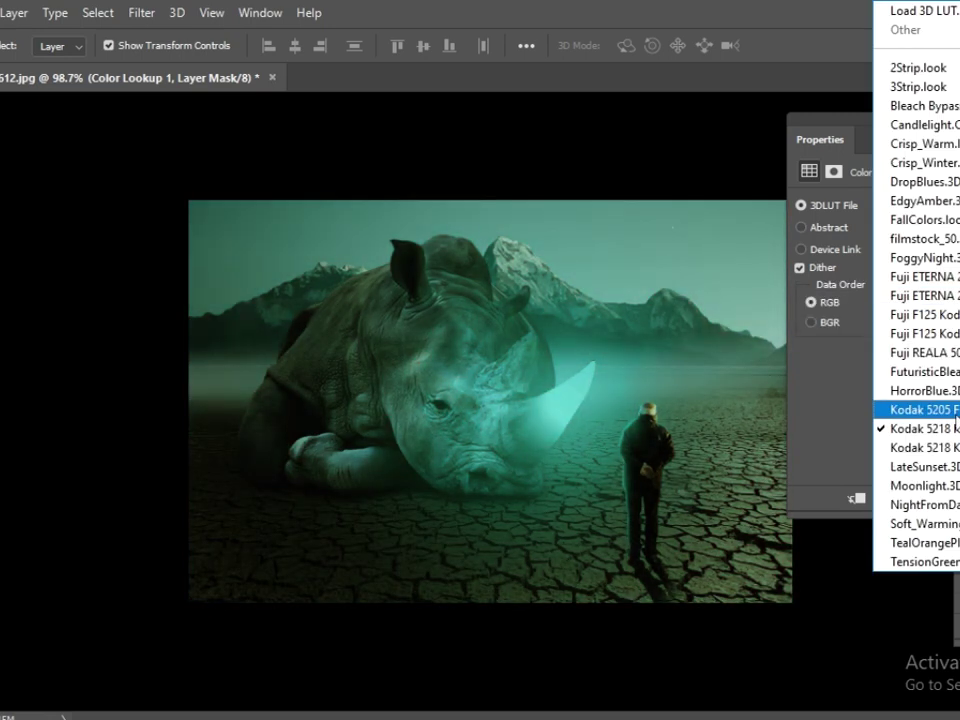